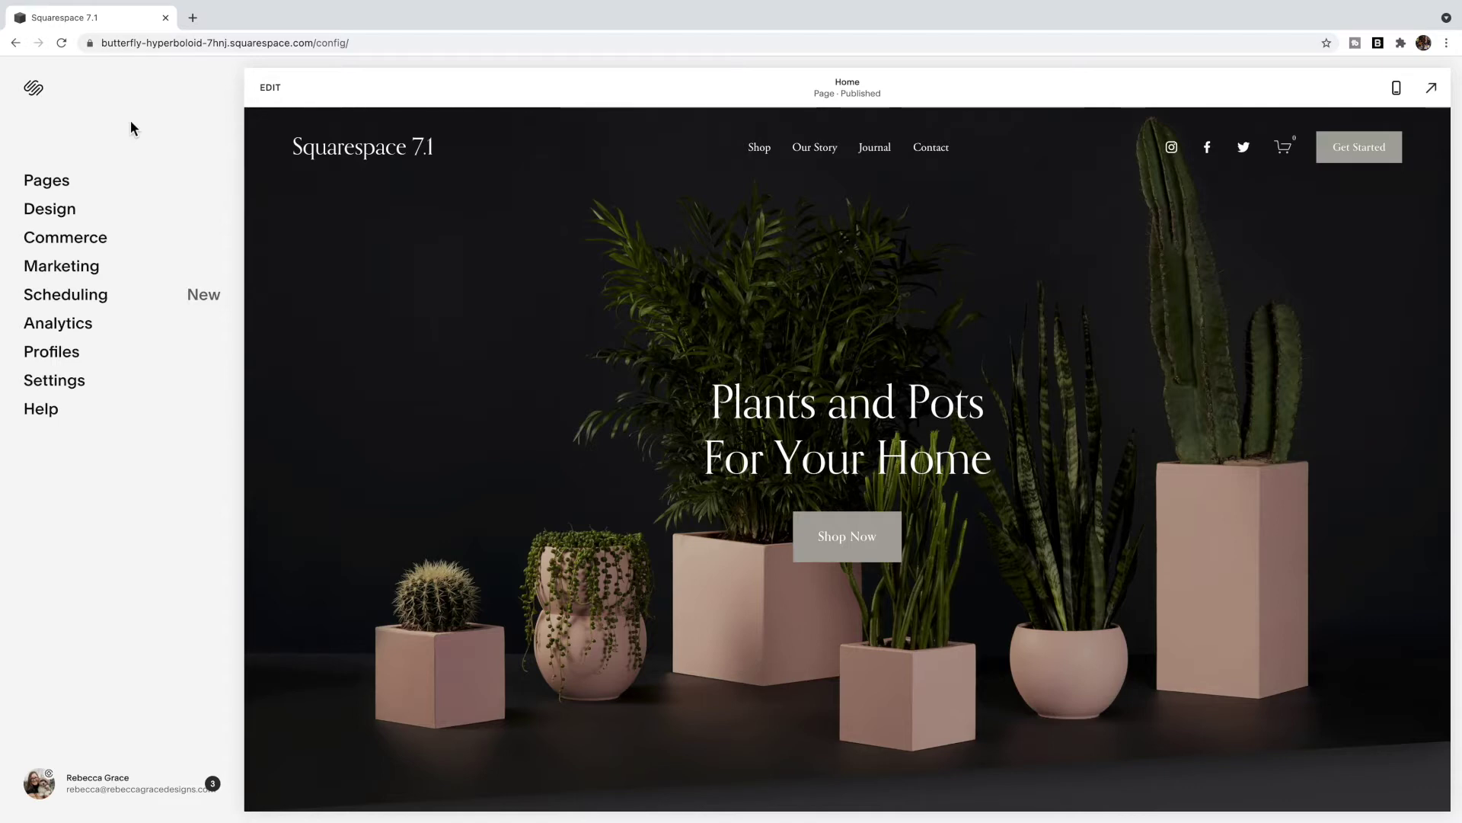
Open Design from the main Squarespace menu to load the site's design settings
left_click(67, 212)
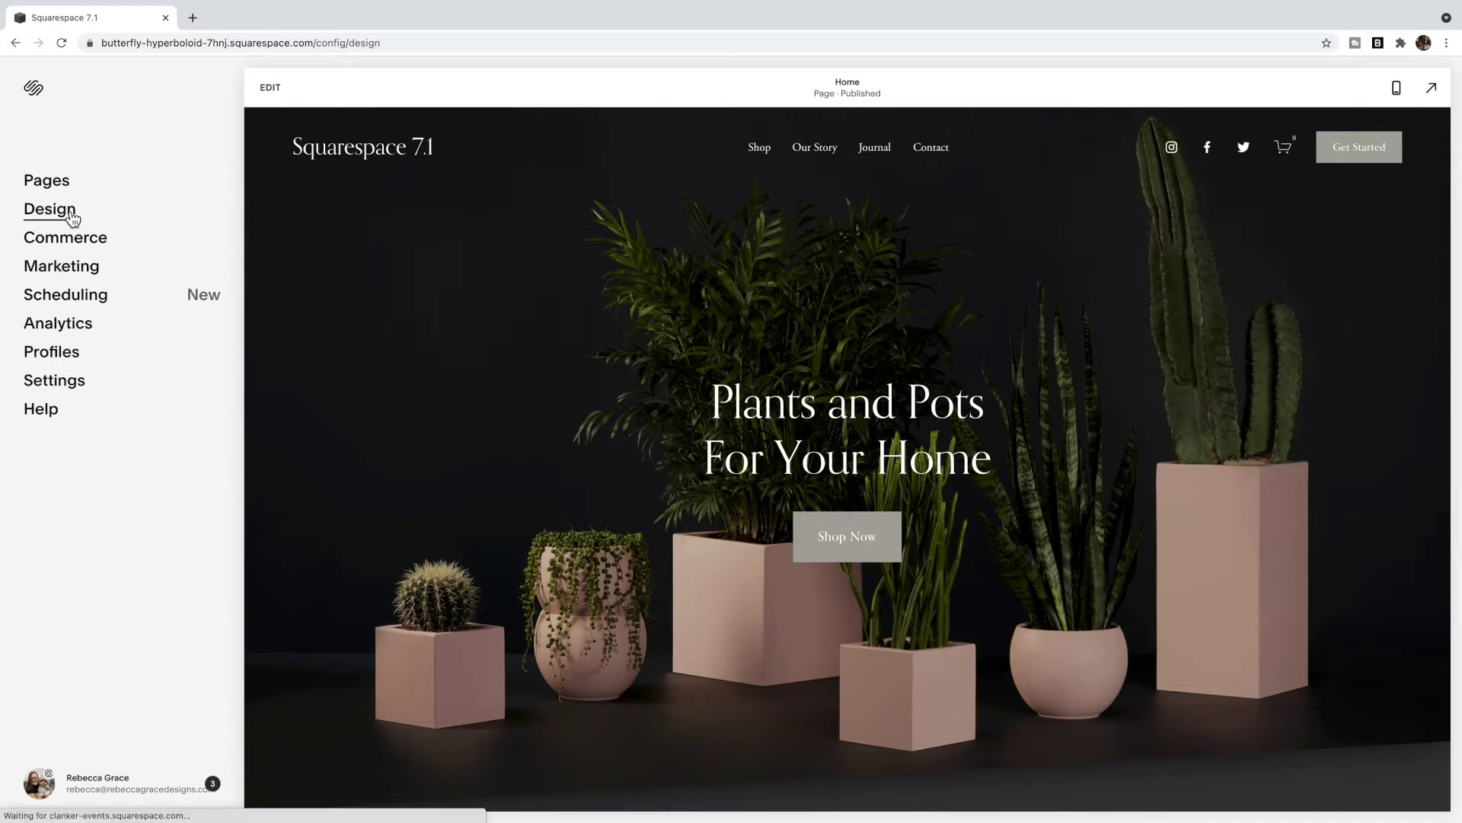
left_click(63, 291)
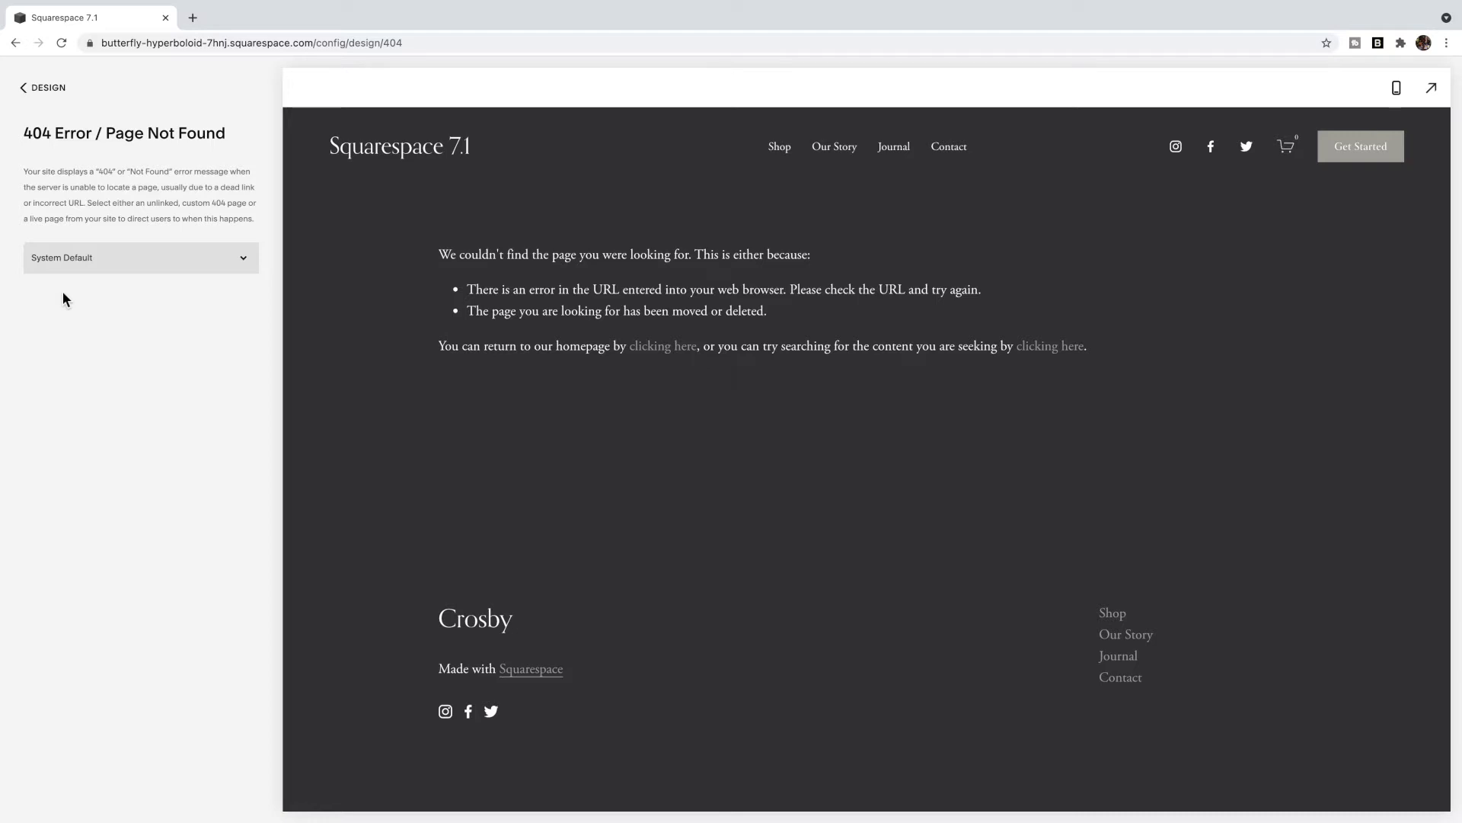
left_click(44, 90)
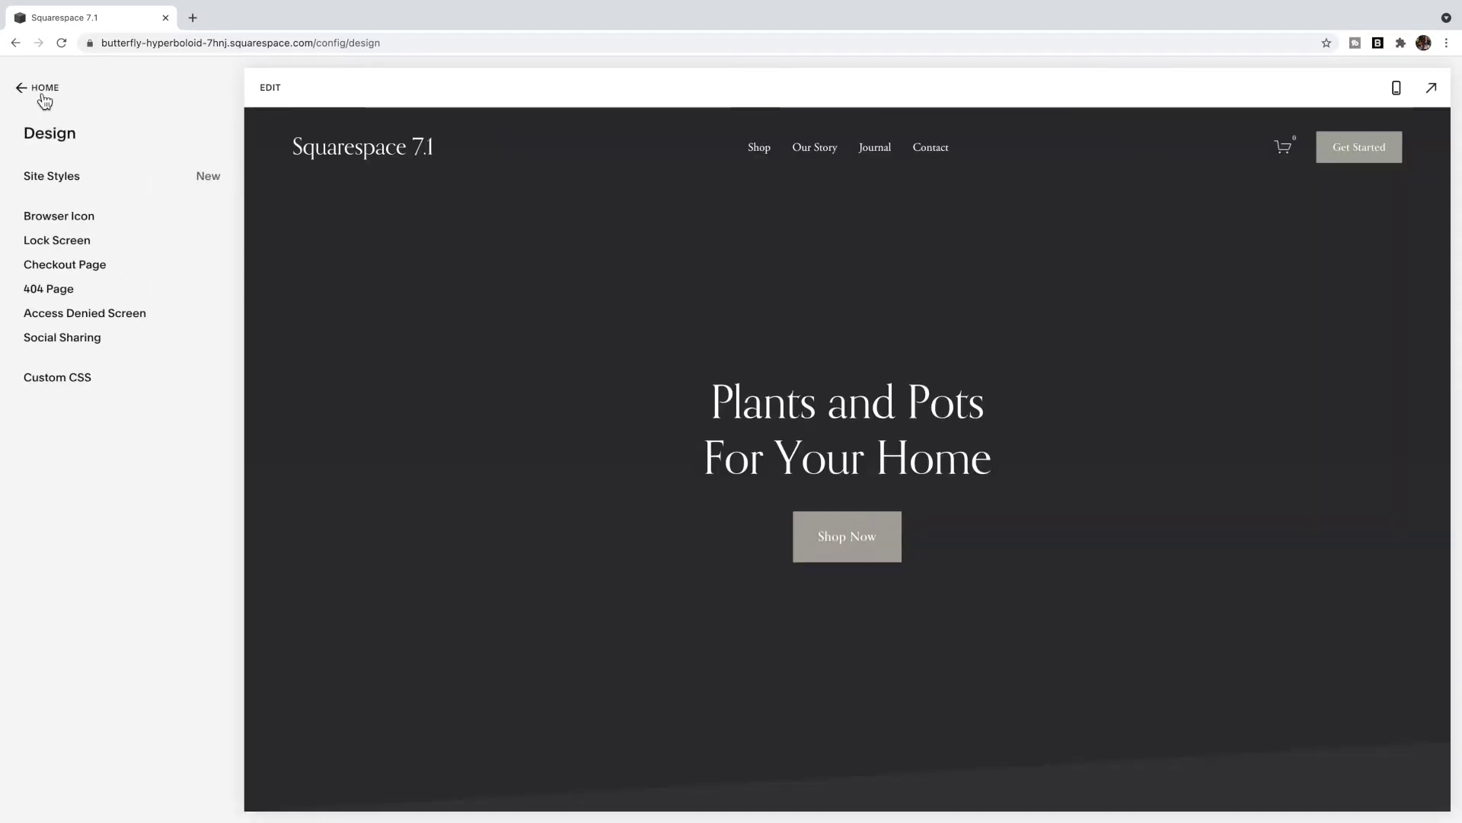
Create a blank page under Not Linked named 'Error Page'
left_click(45, 90)
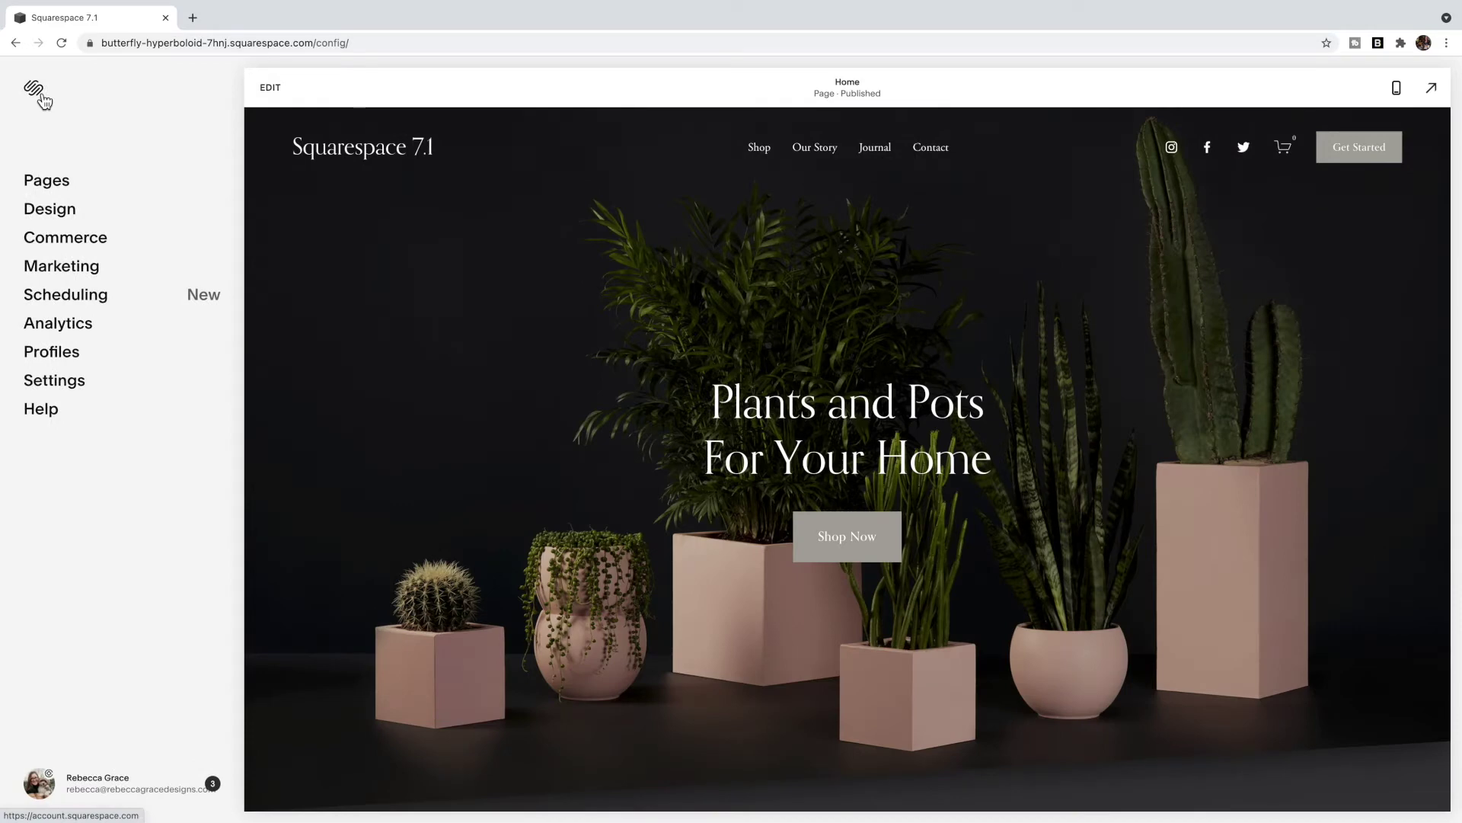
left_click(53, 186)
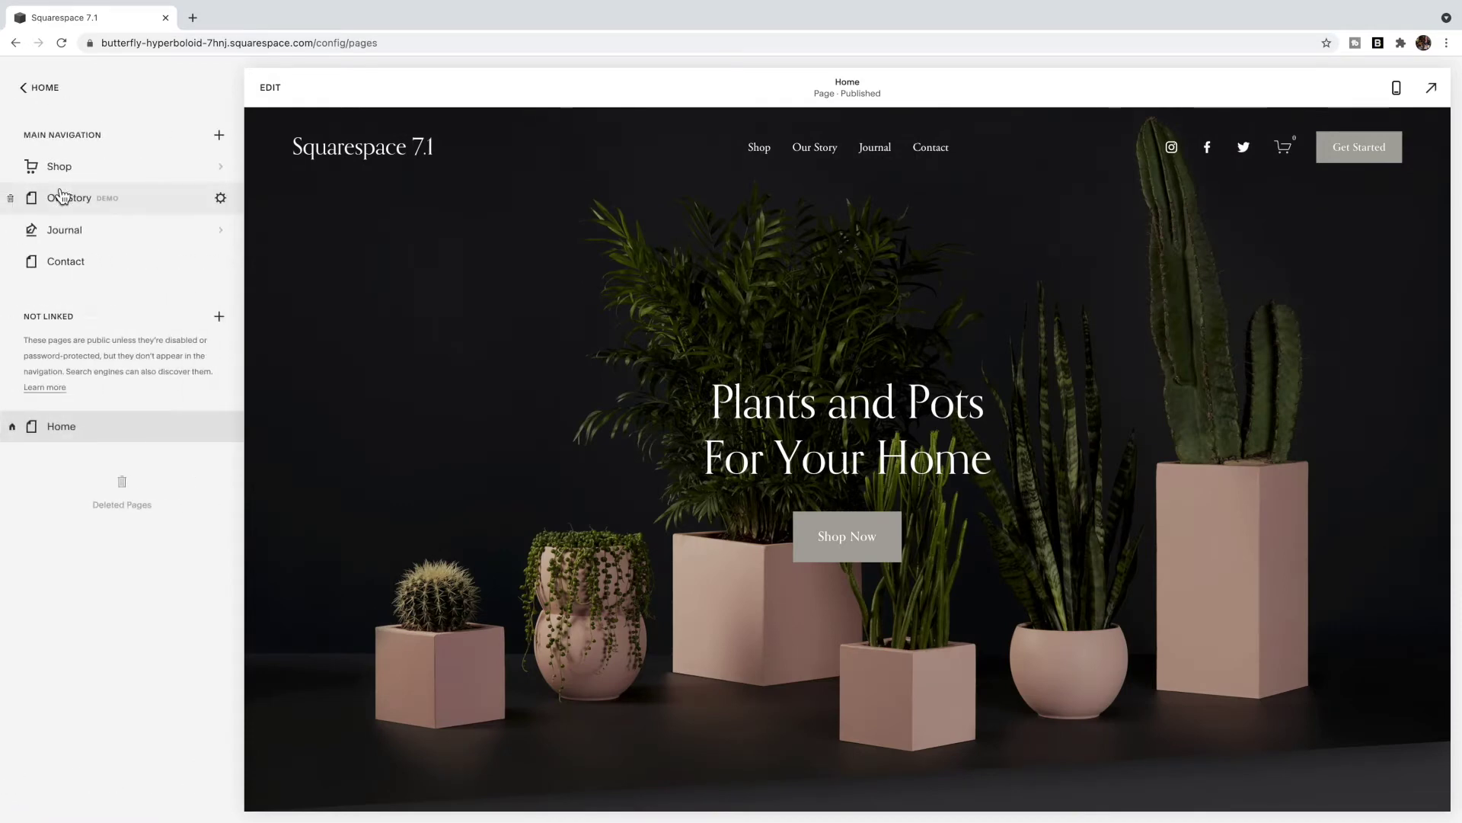
left_click(220, 319)
left_click(196, 391)
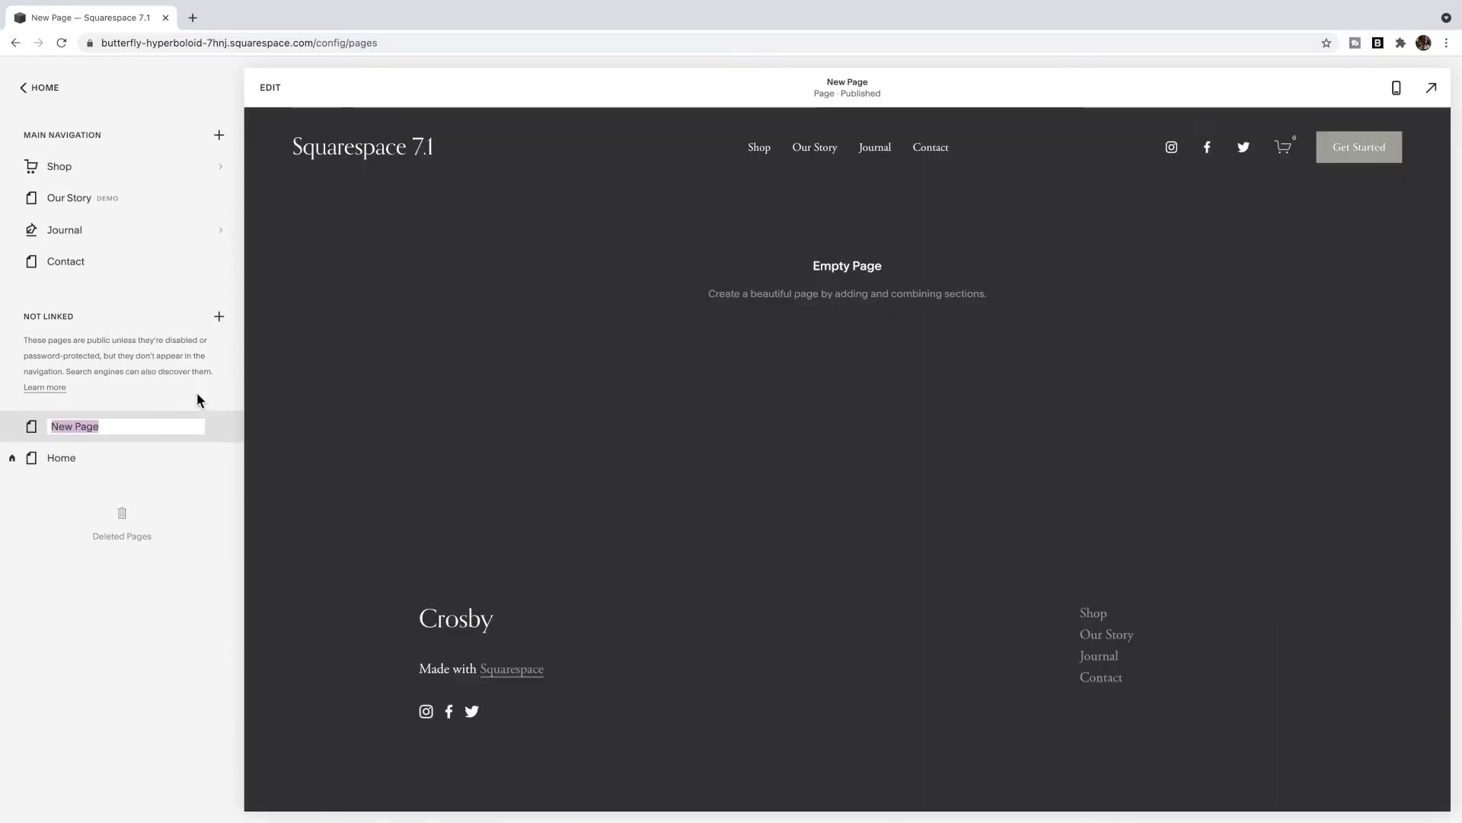
type("Error Page")
key("Return")
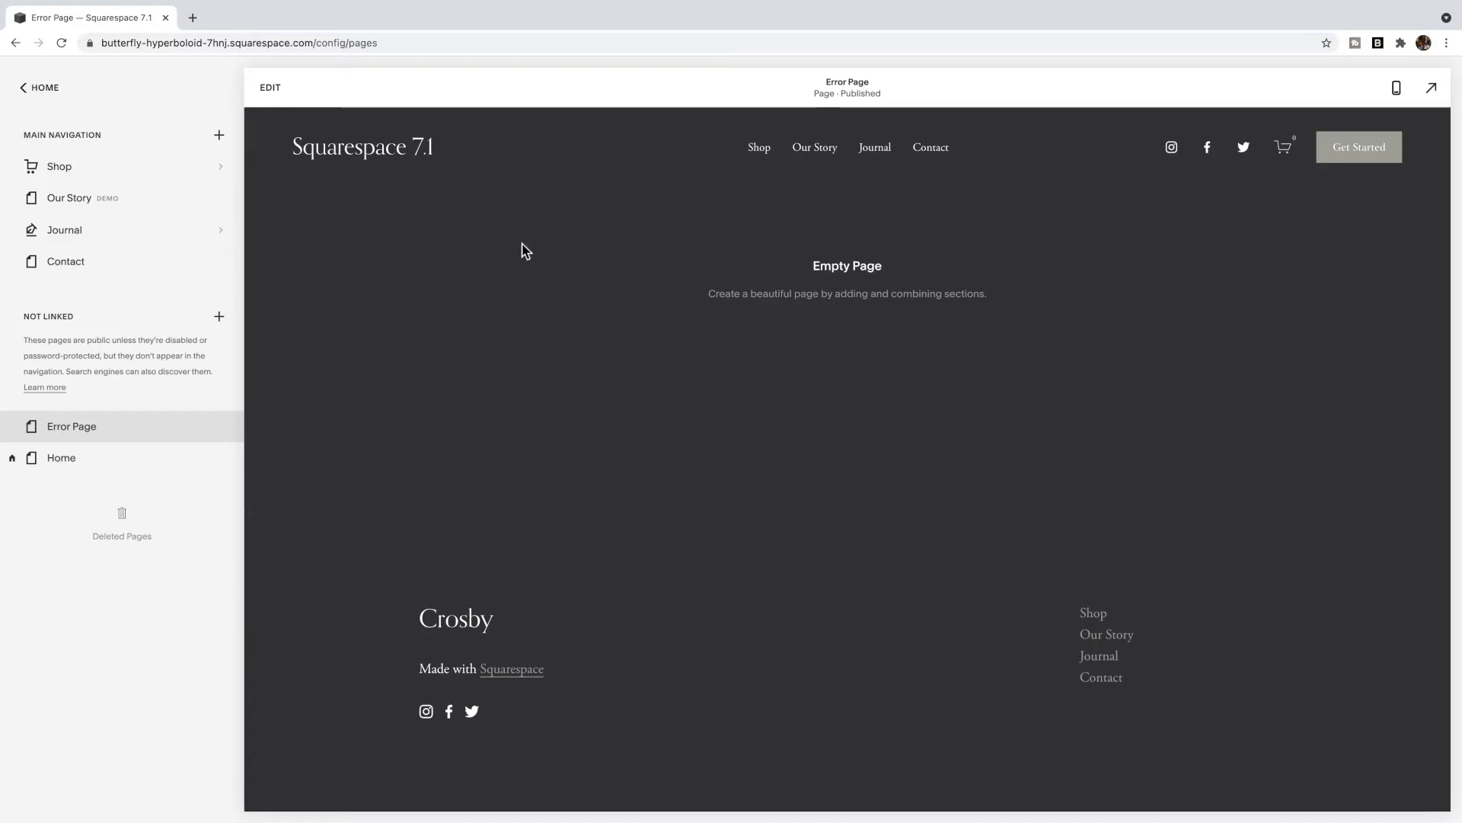
Add a blank section to the Error Page
left_click(271, 86)
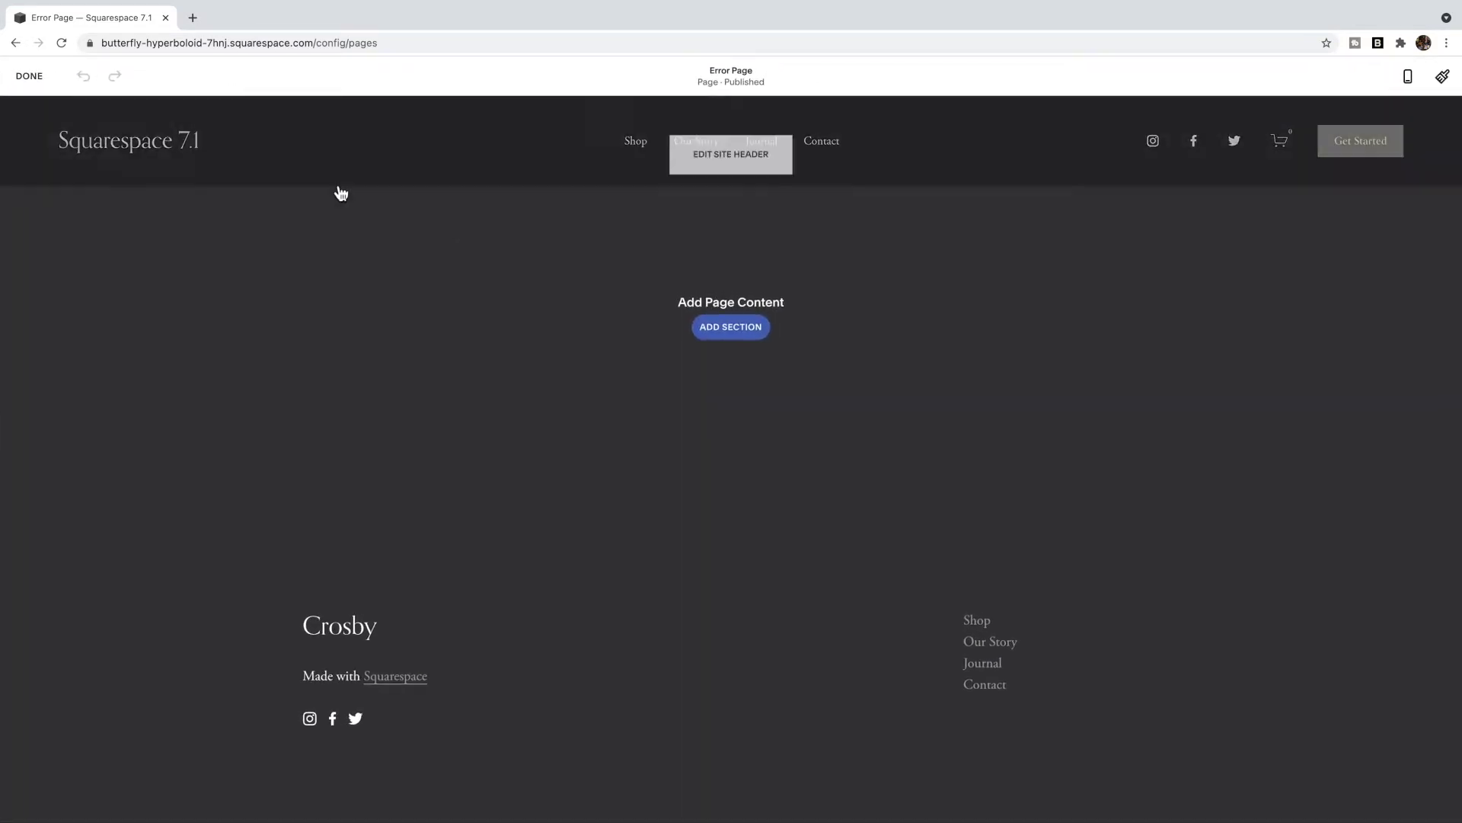
left_click(733, 329)
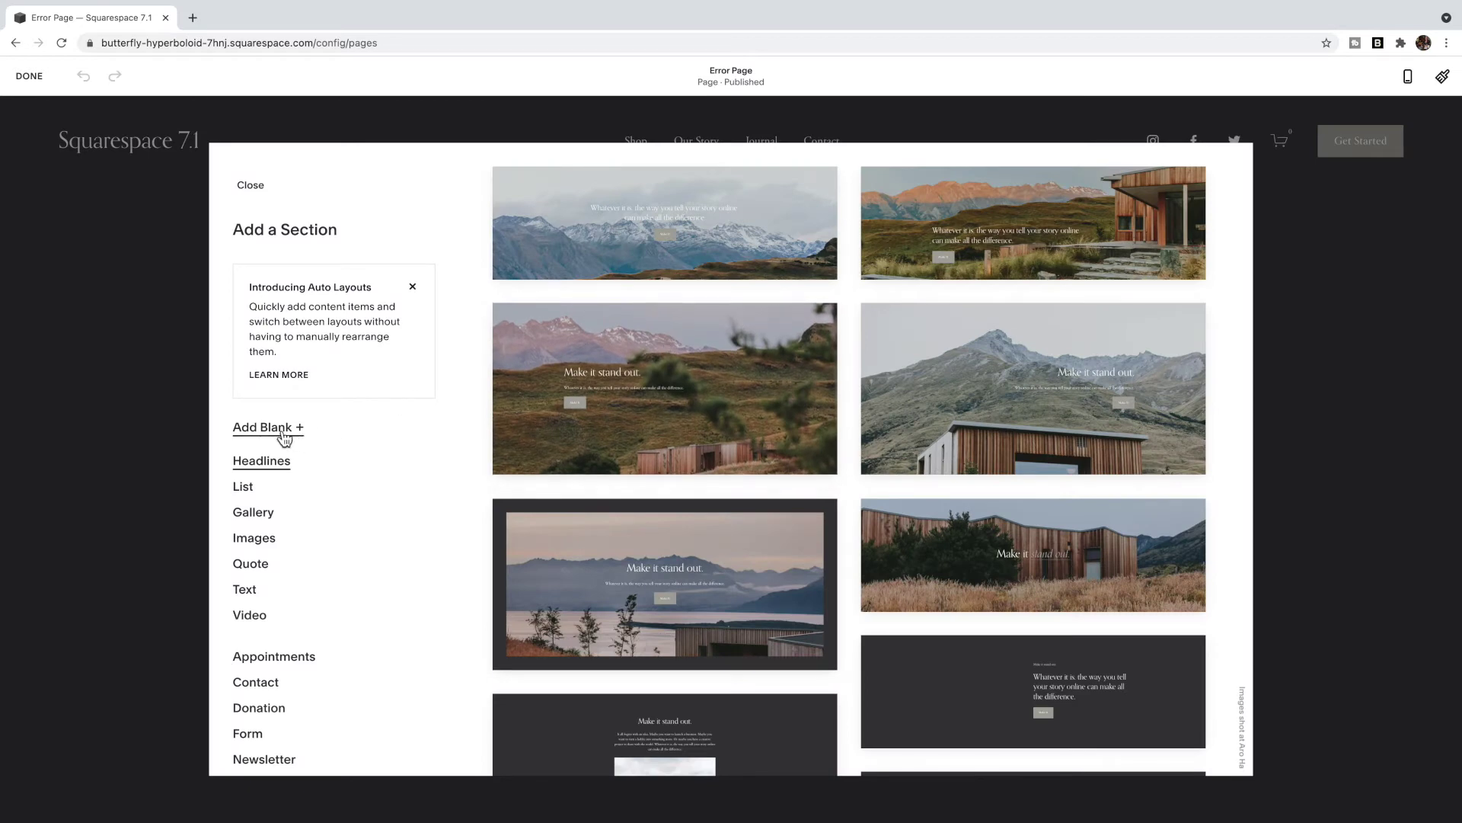
left_click(284, 433)
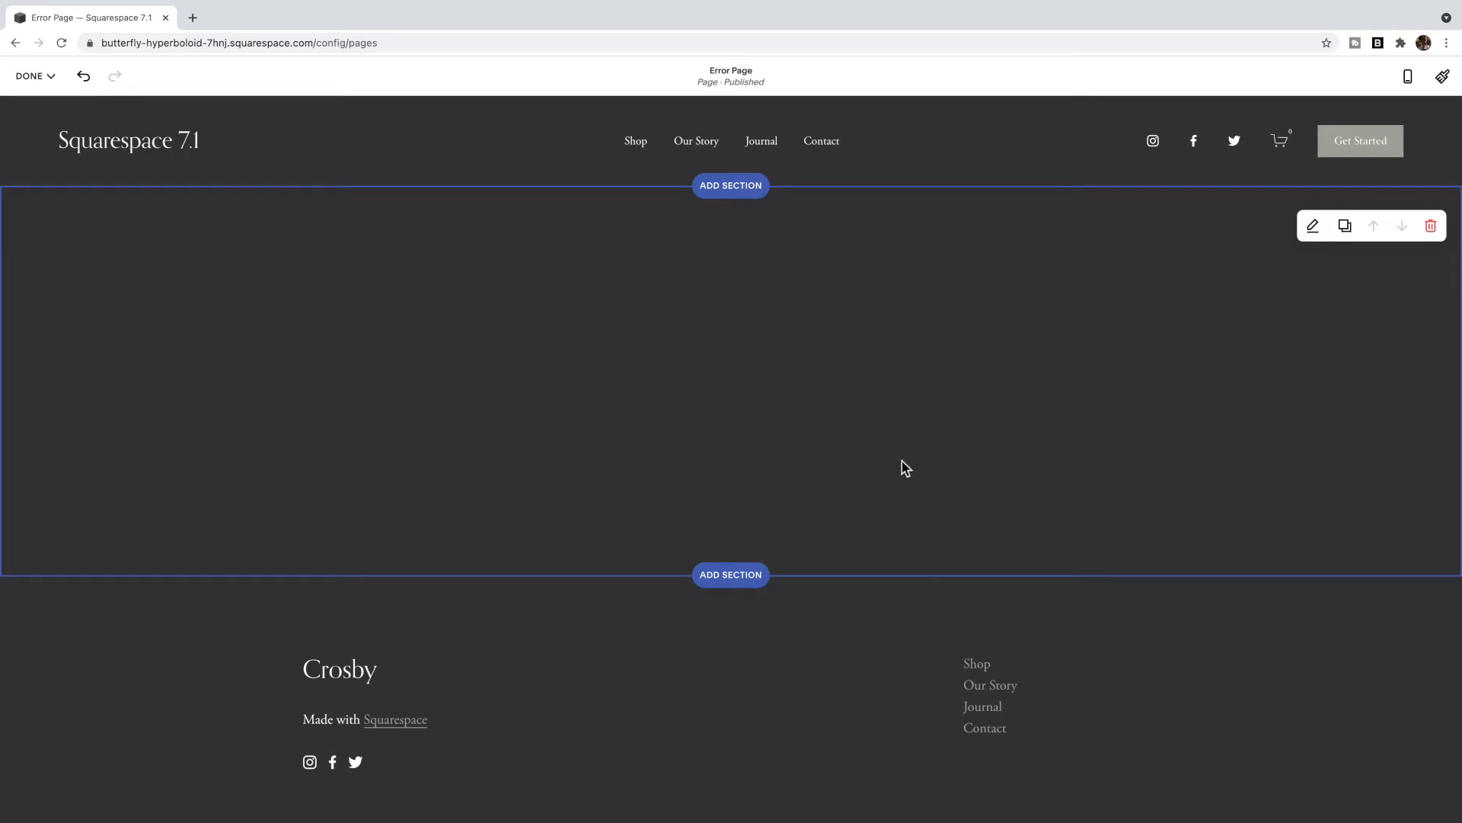
Give the new section the Lightest 1 colour theme
left_click(1314, 230)
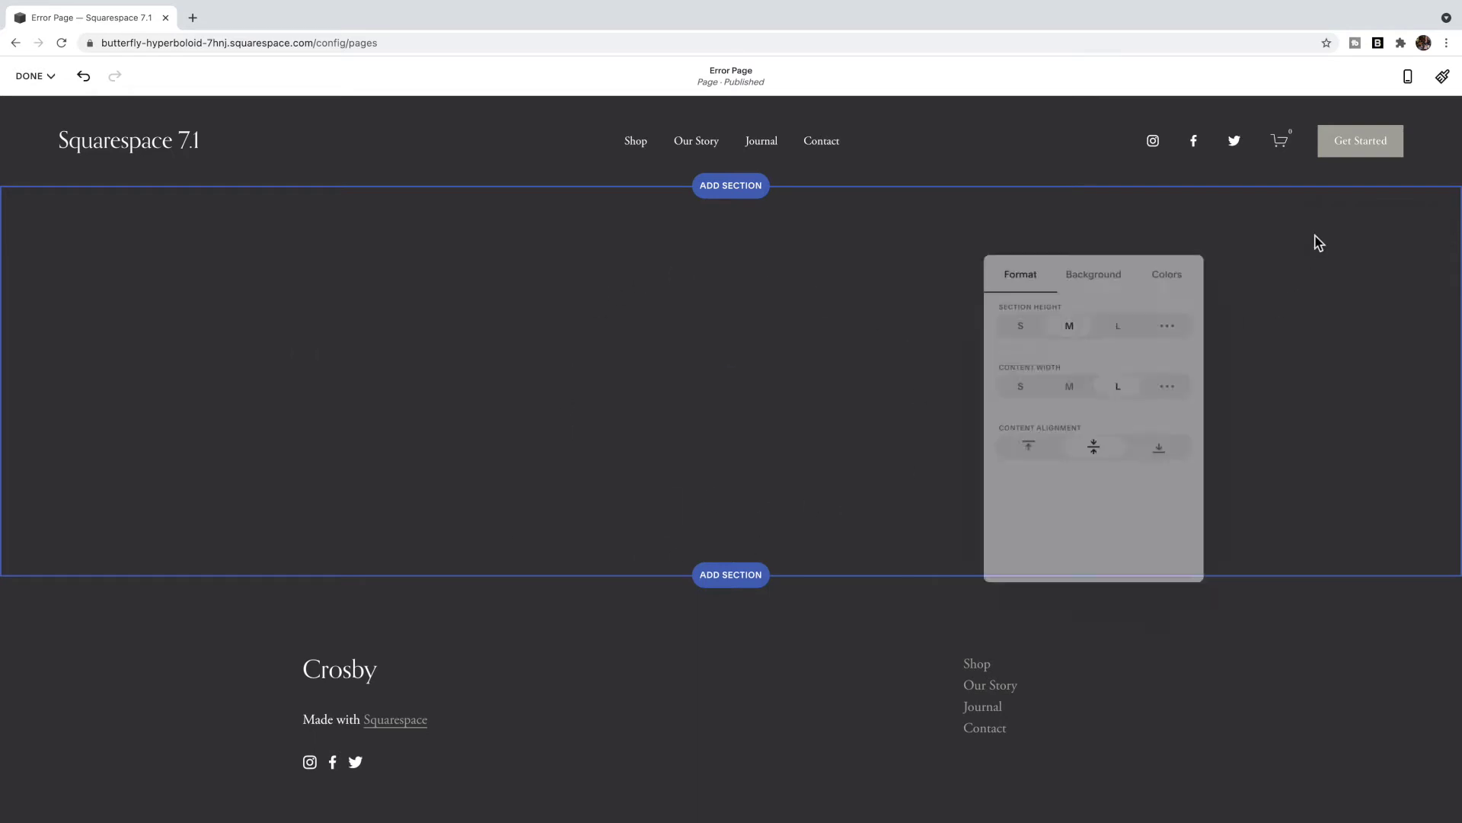
left_click(1183, 282)
scroll(1185, 431, "down", 2)
scroll(1185, 431, "up", 2)
left_click(1152, 361)
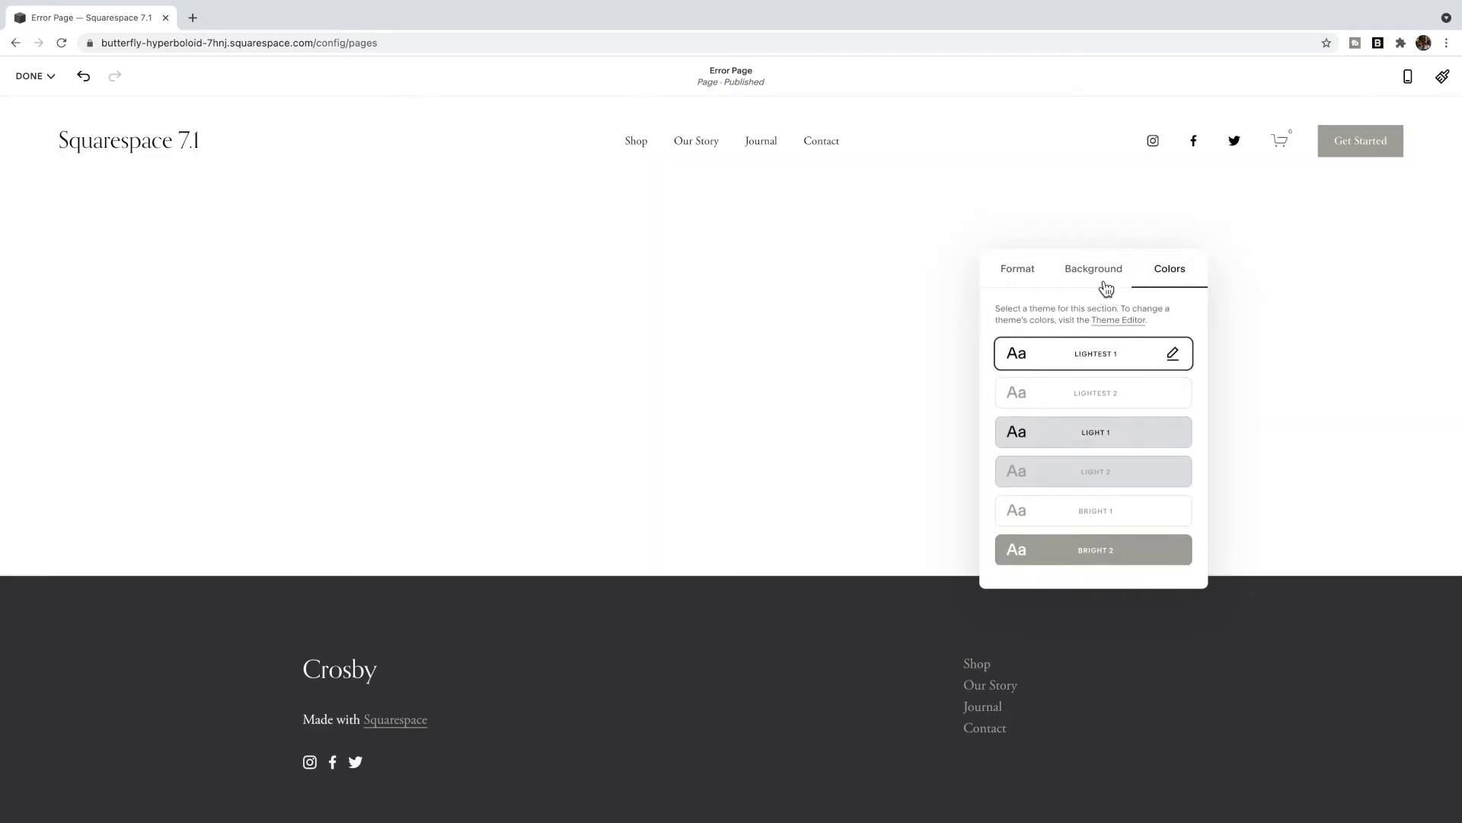
left_click(945, 273)
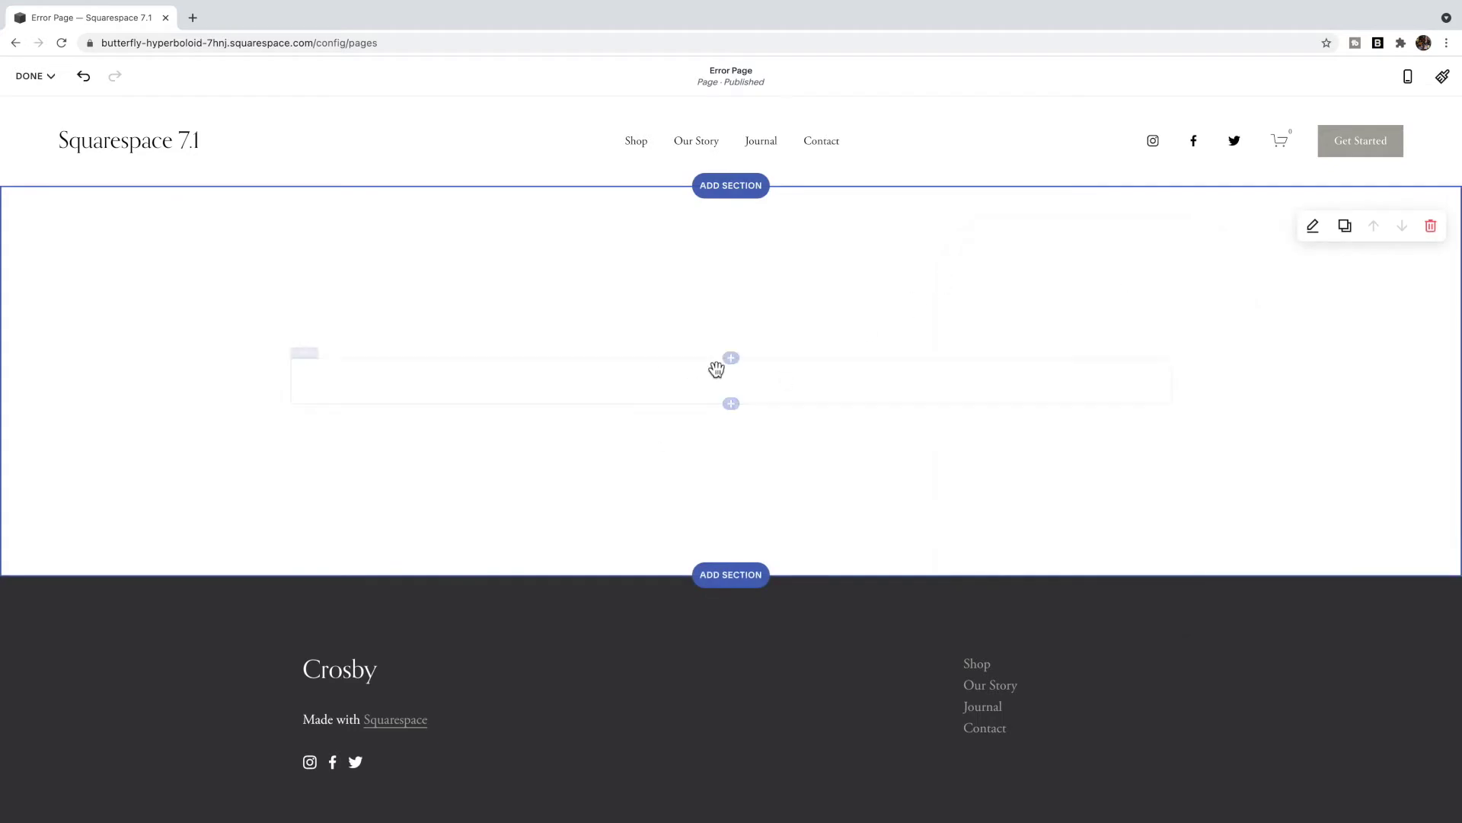
left_click(577, 389)
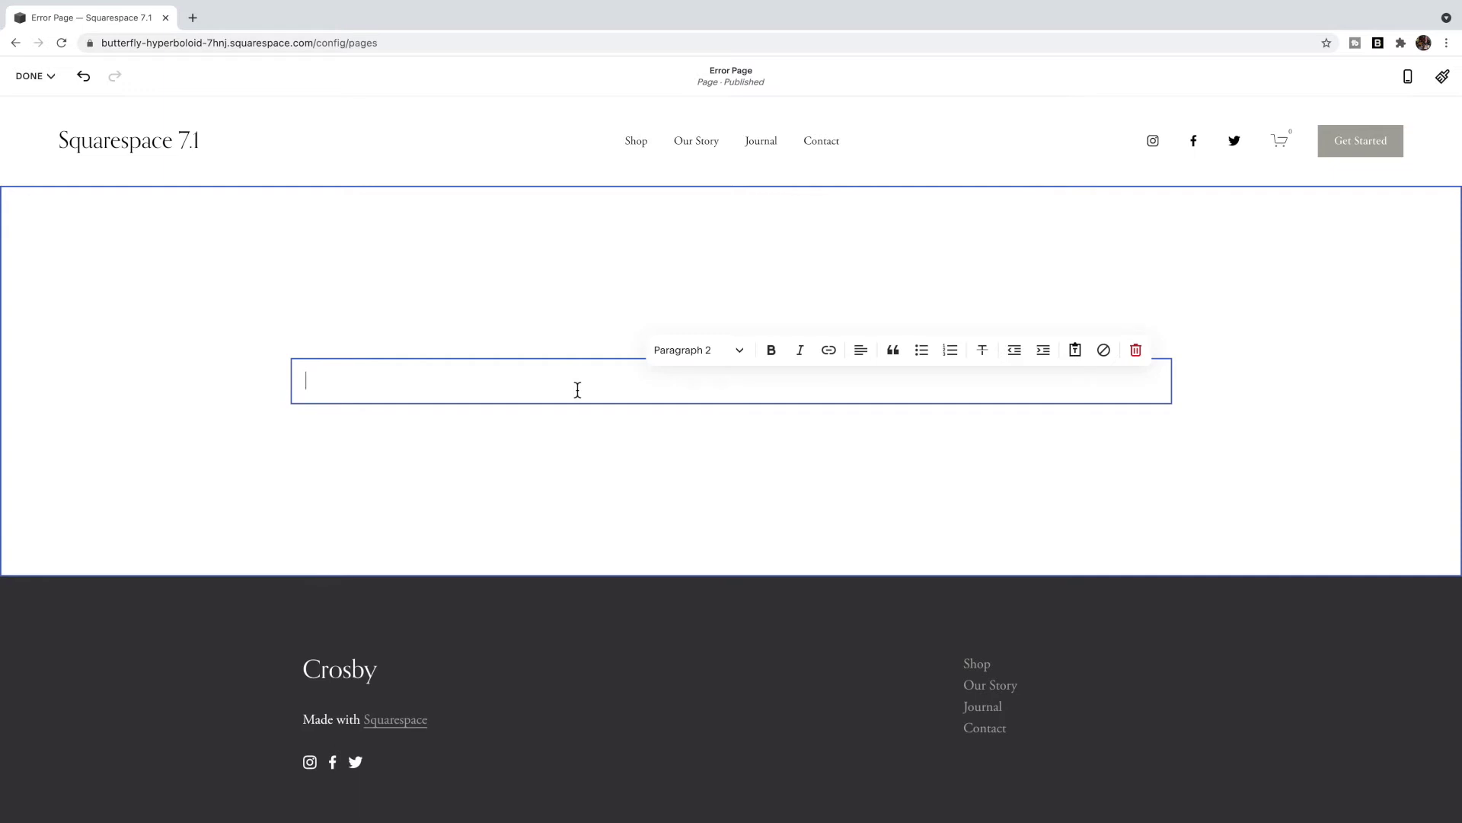
Type 'Ops! That page is no longer available.' and 'Let us help you find what you're looking for!' on separate lines
type("Ops! That page is no longer available.")
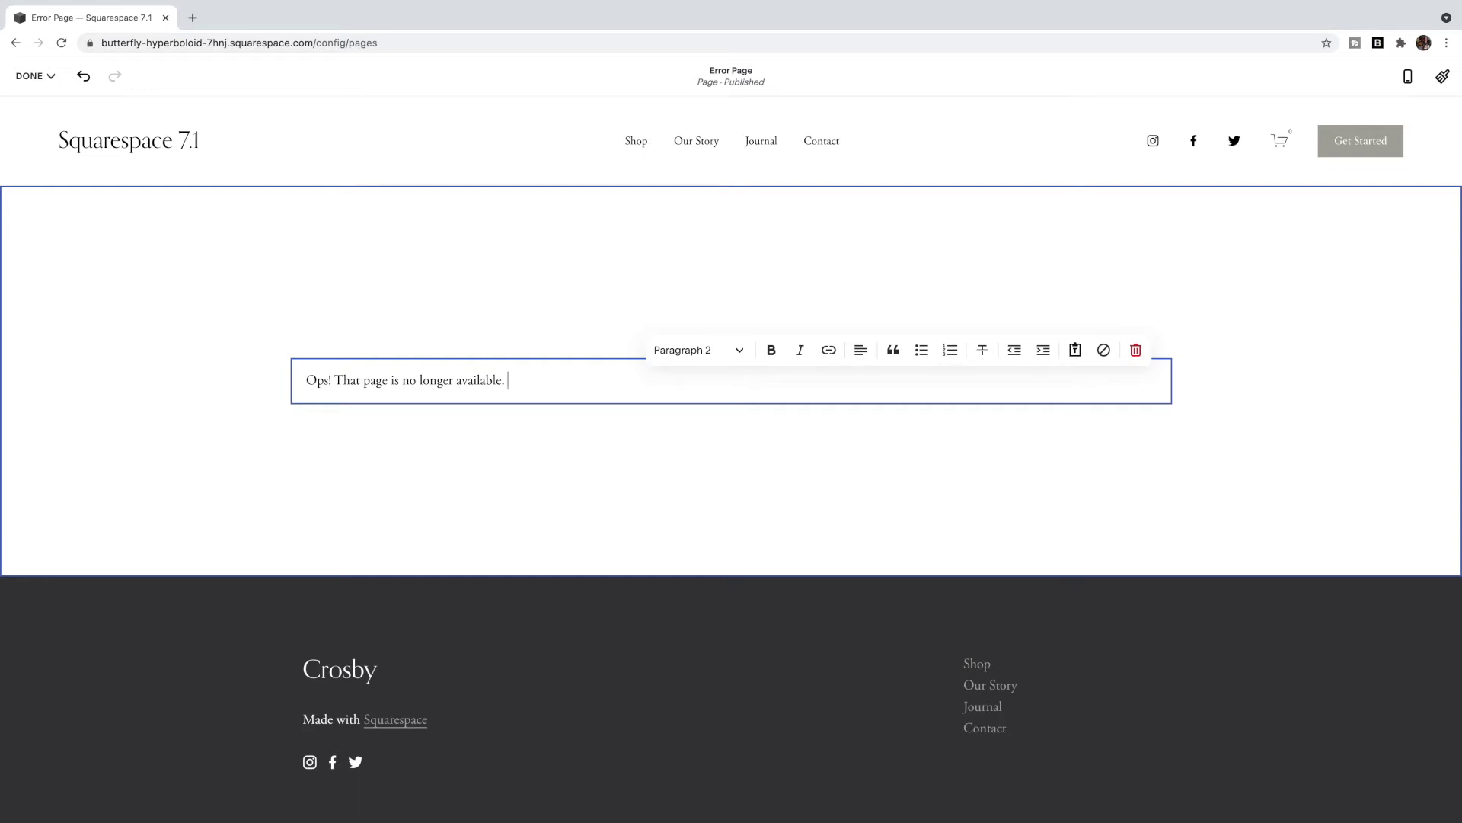
key("Return")
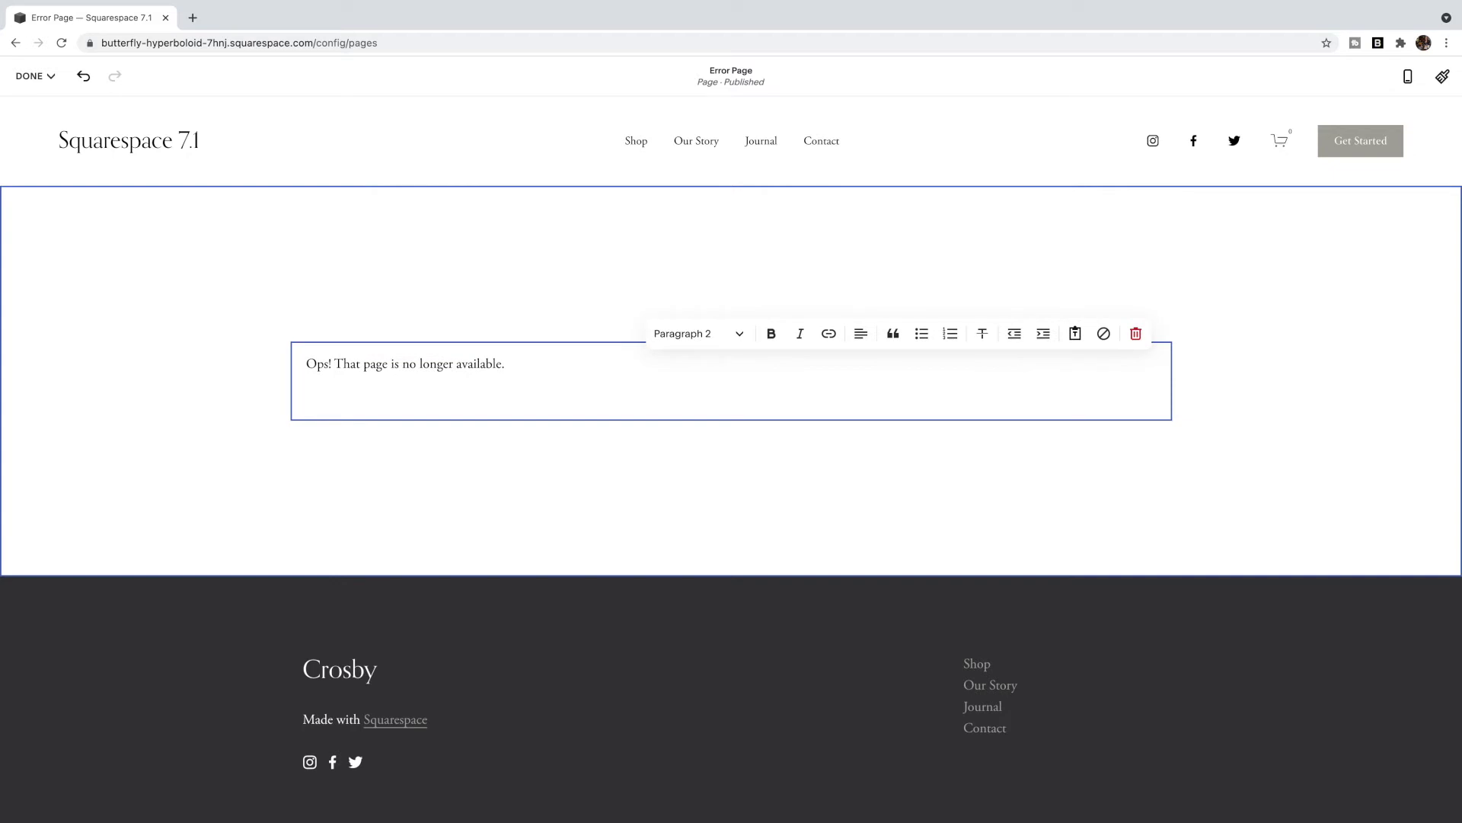
type("Let us help you find what you're look")
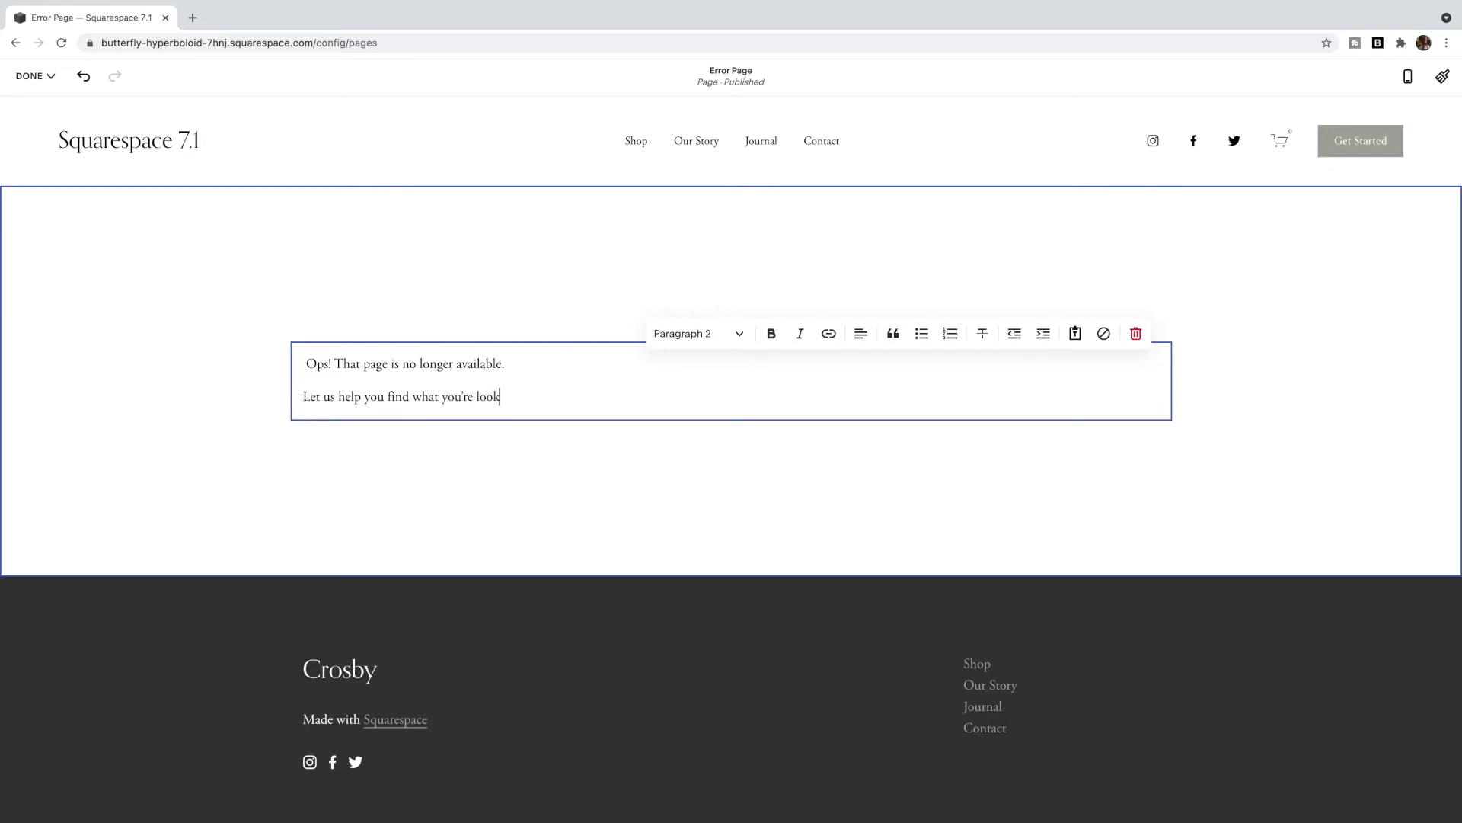
type("ing for!")
Make the headline line a centred Heading 2
left_click(724, 346)
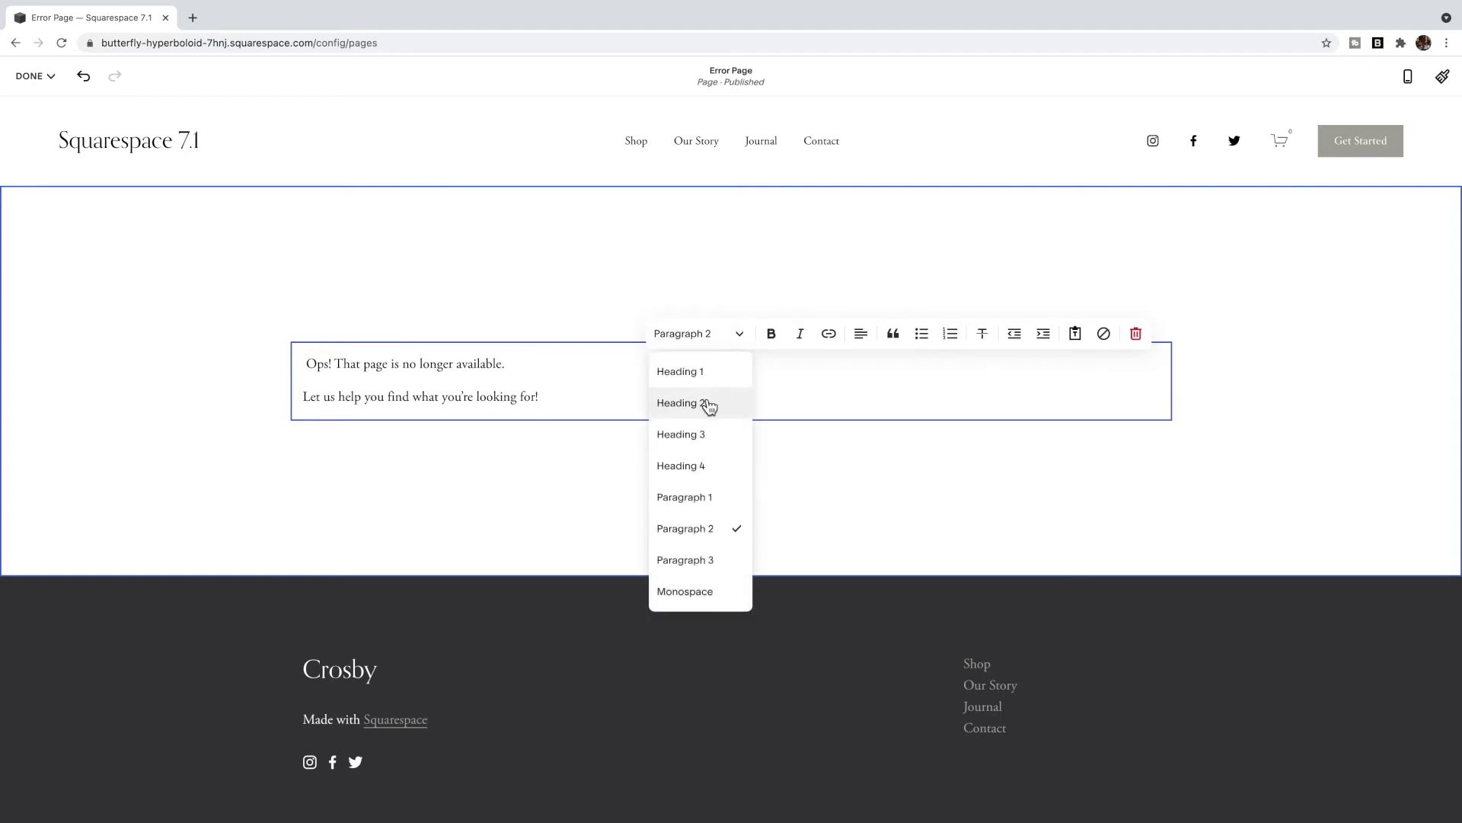
left_click(708, 404)
left_click(865, 323)
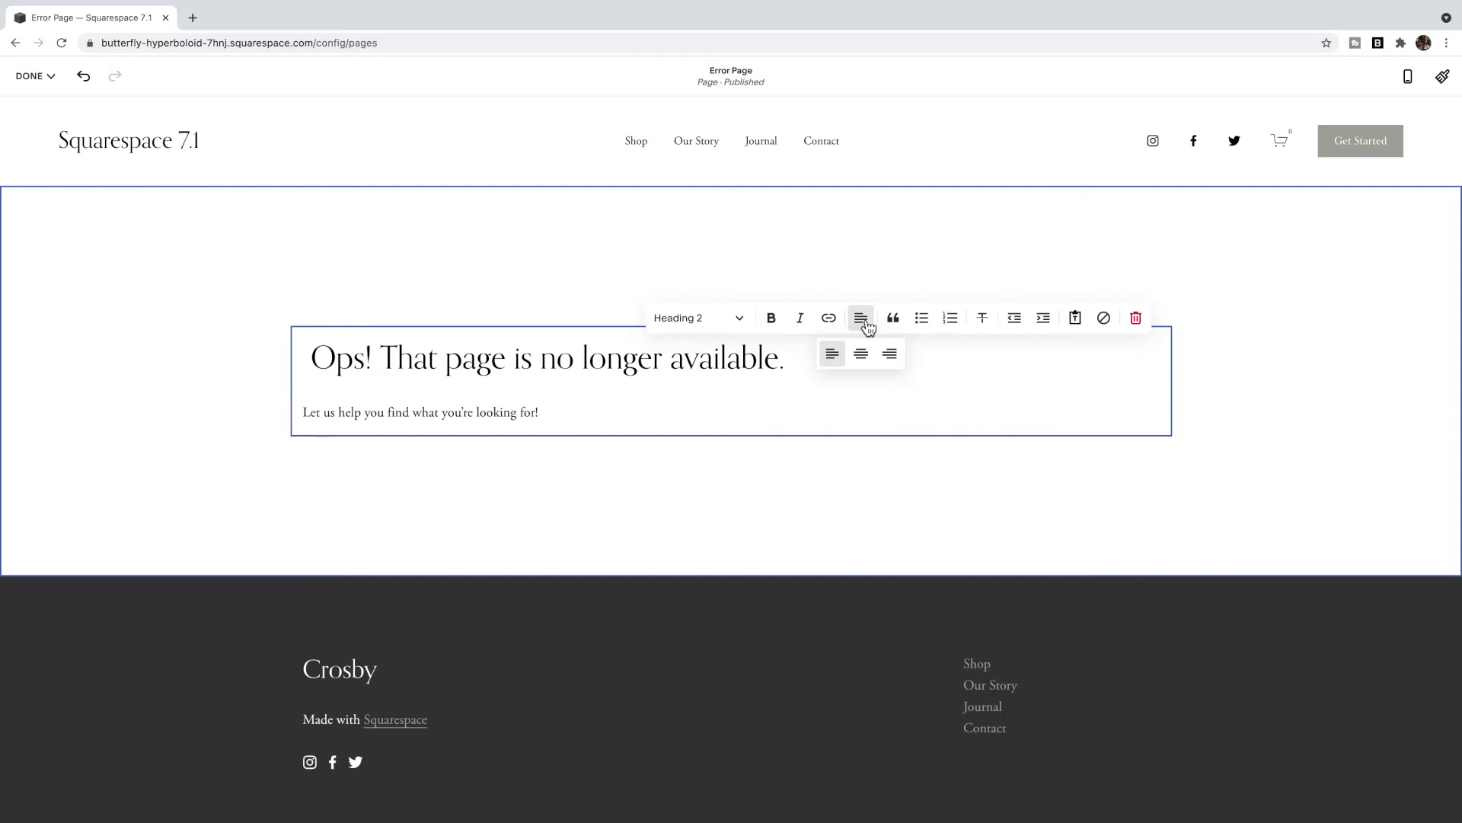
left_click(861, 353)
Make the help line a centred Paragraph 1
left_click(673, 412)
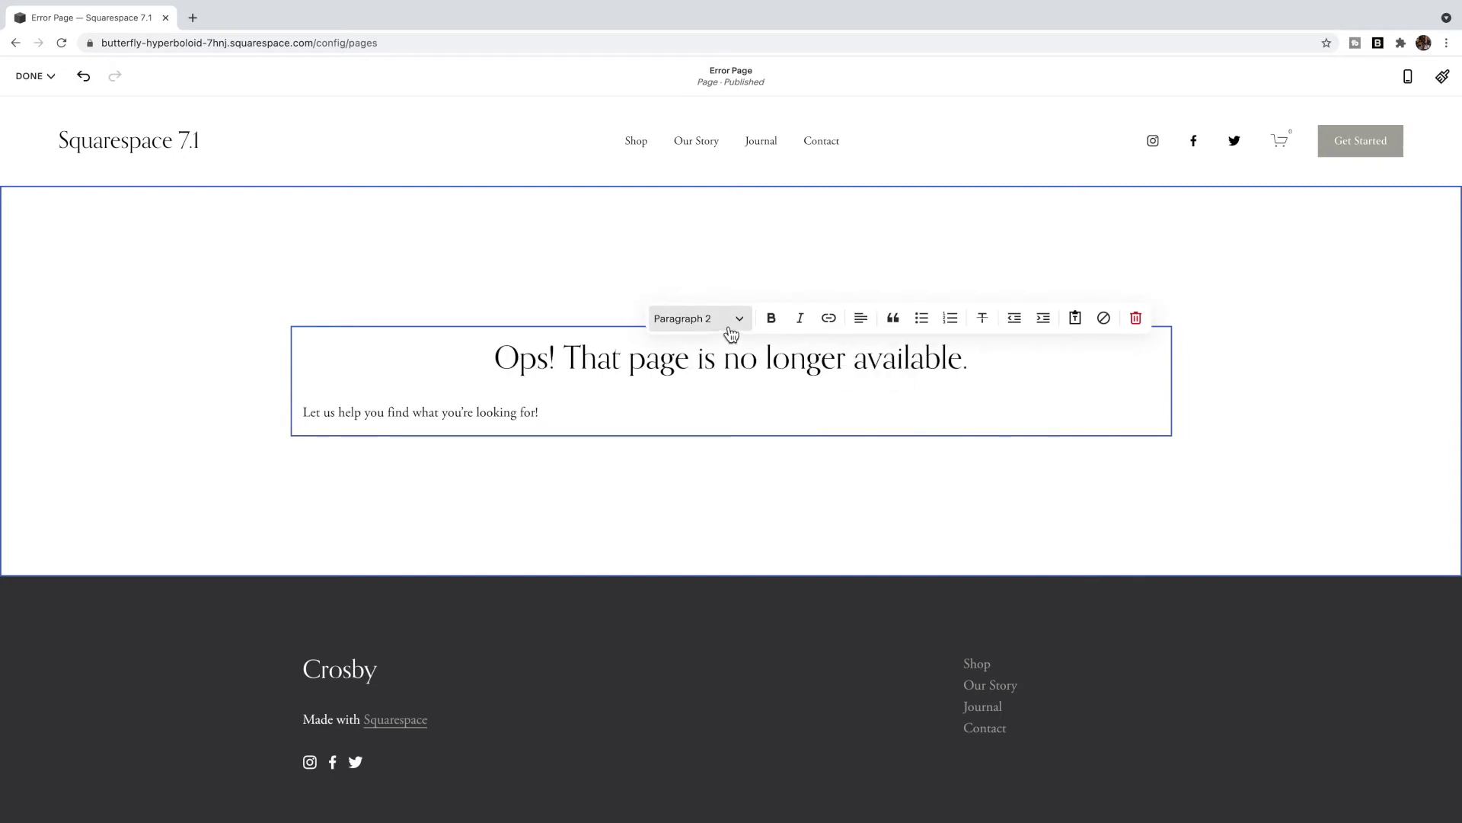
left_click(731, 333)
left_click(719, 482)
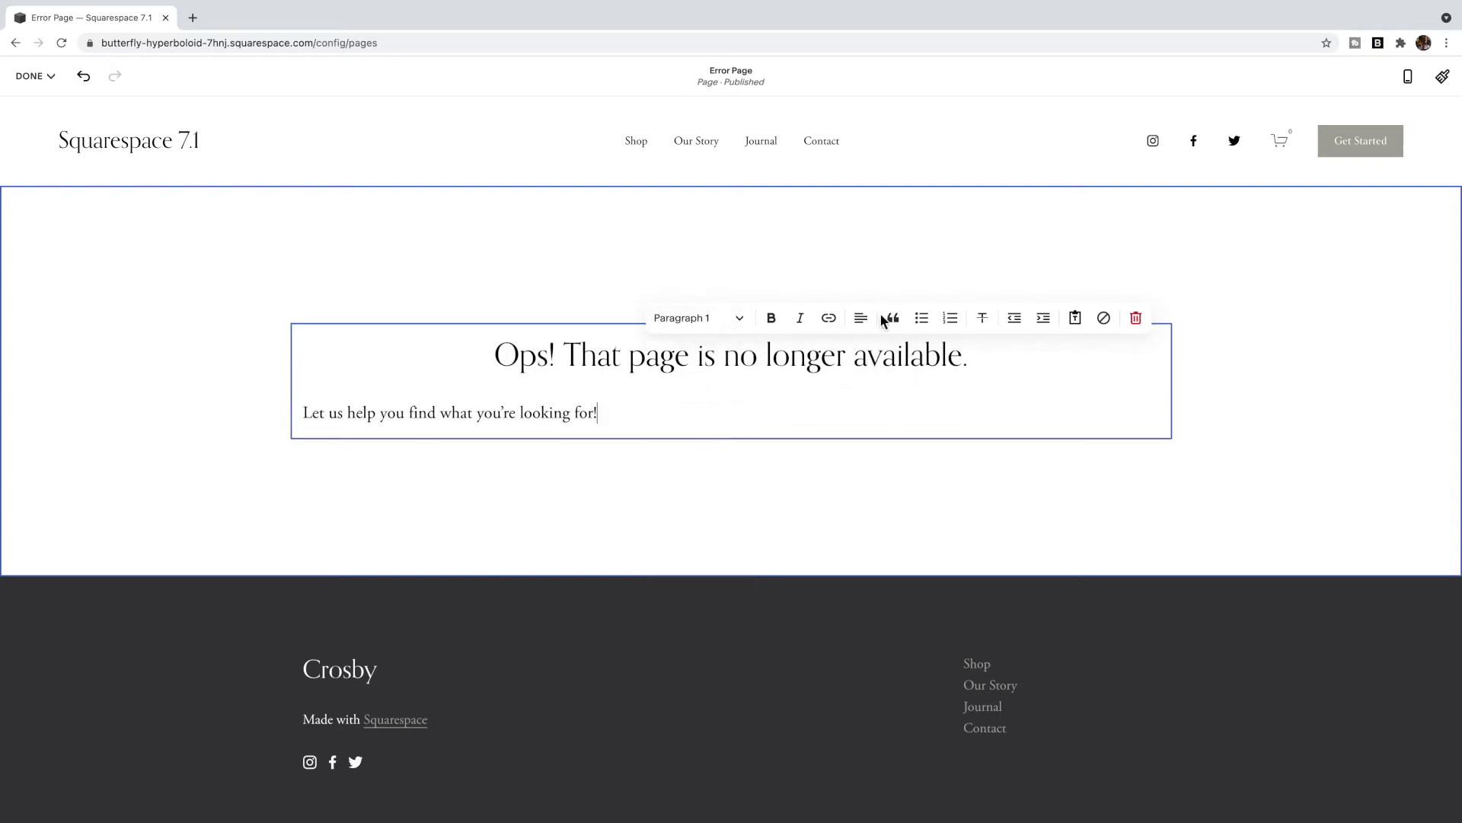
left_click(861, 318)
left_click(861, 354)
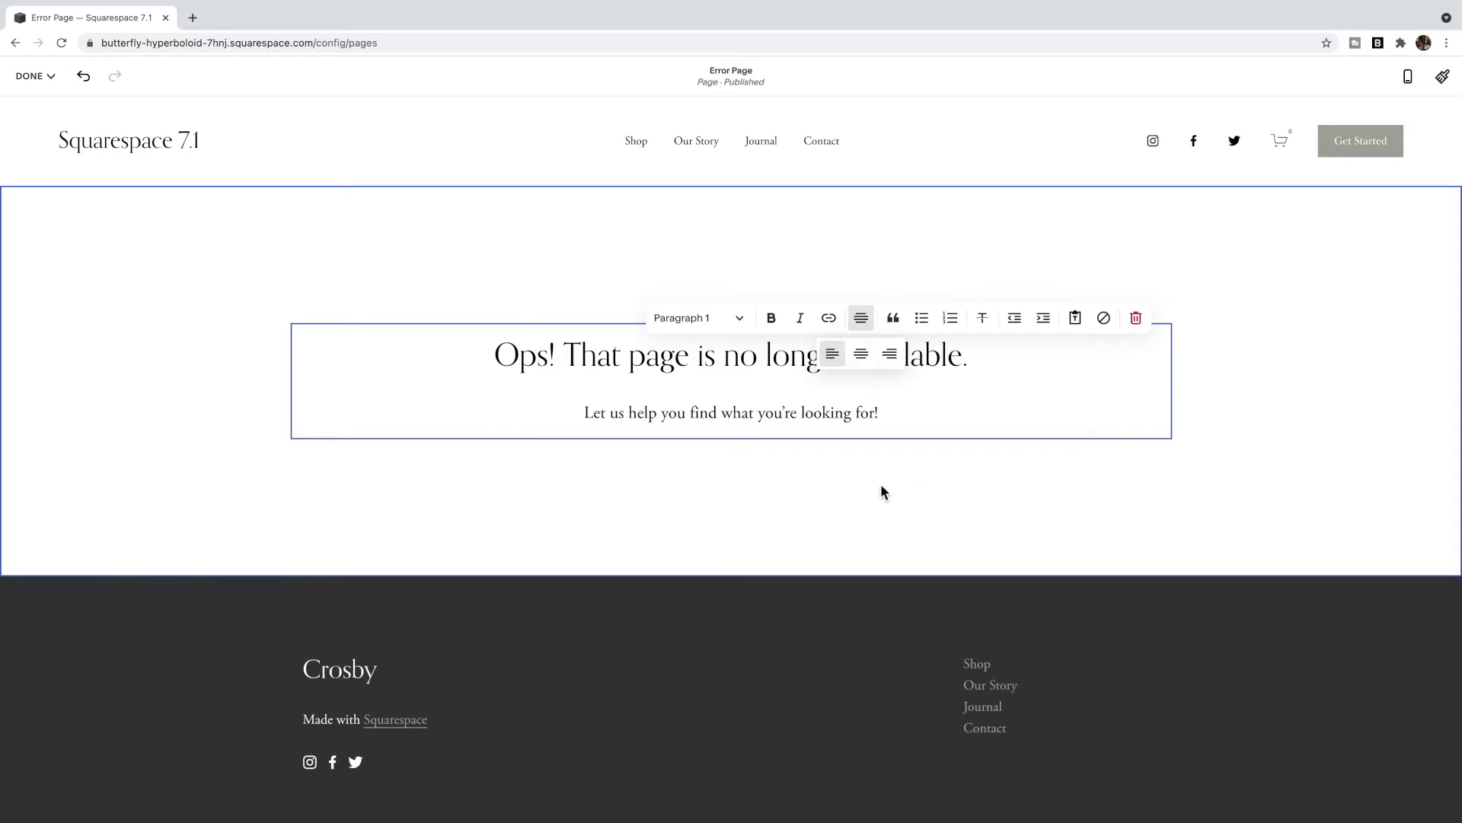
left_click(881, 480)
mouse_move(735, 444)
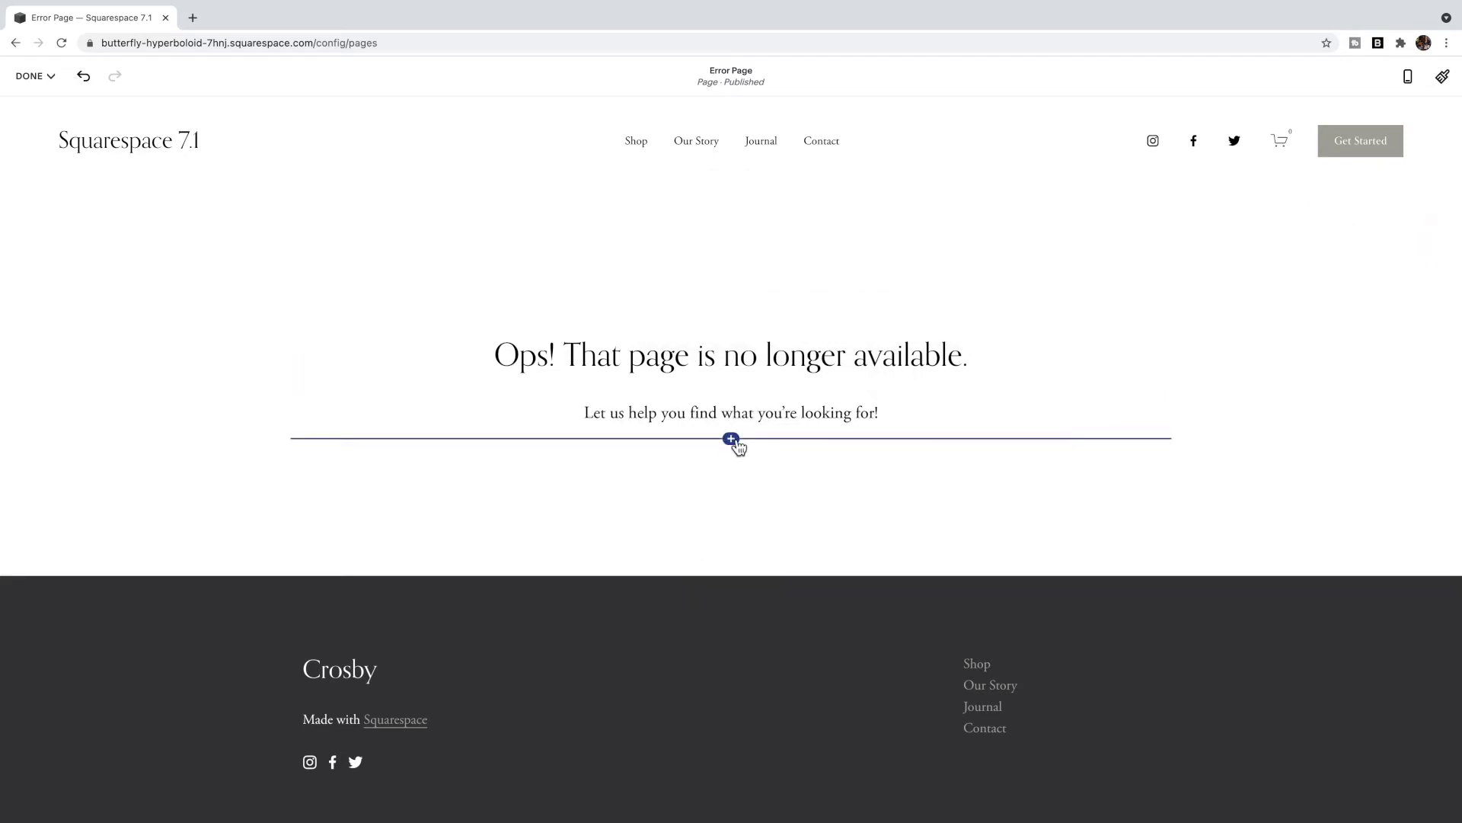
Insert a Search block from Filters & Lists beneath the help text
left_click(731, 439)
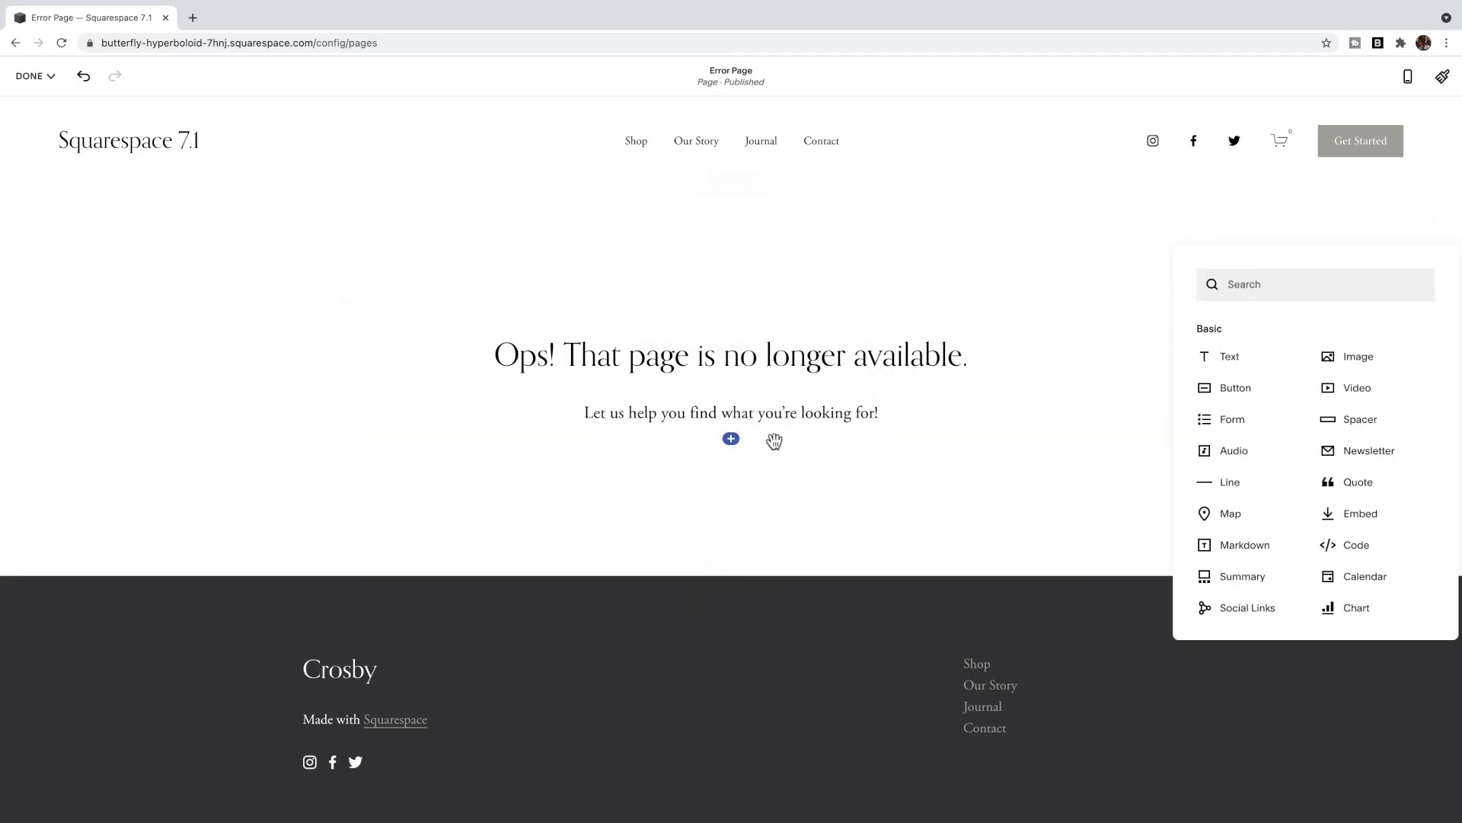
scroll(1267, 497, "down", 5)
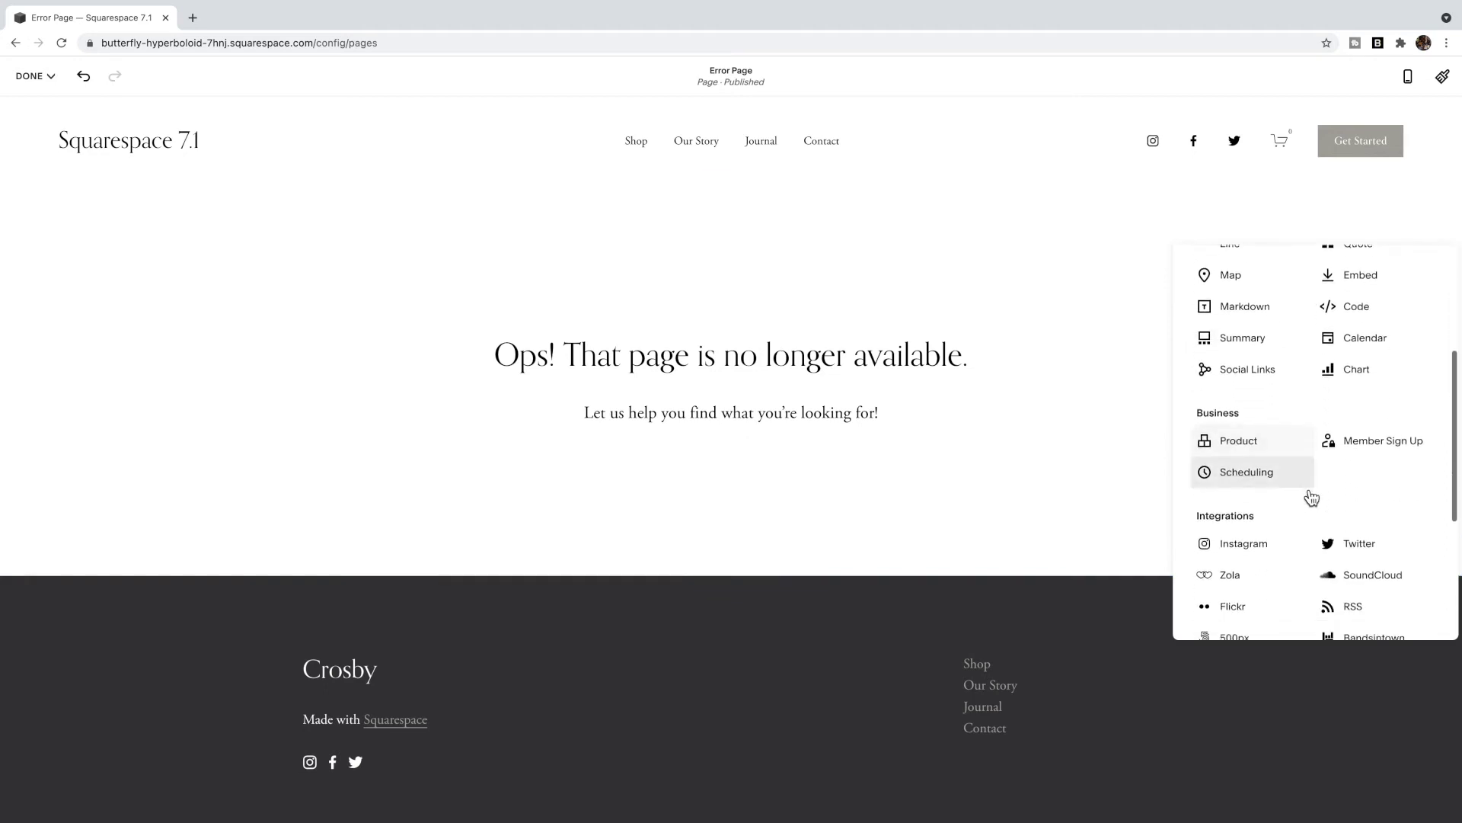
scroll(1312, 497, "down", 1)
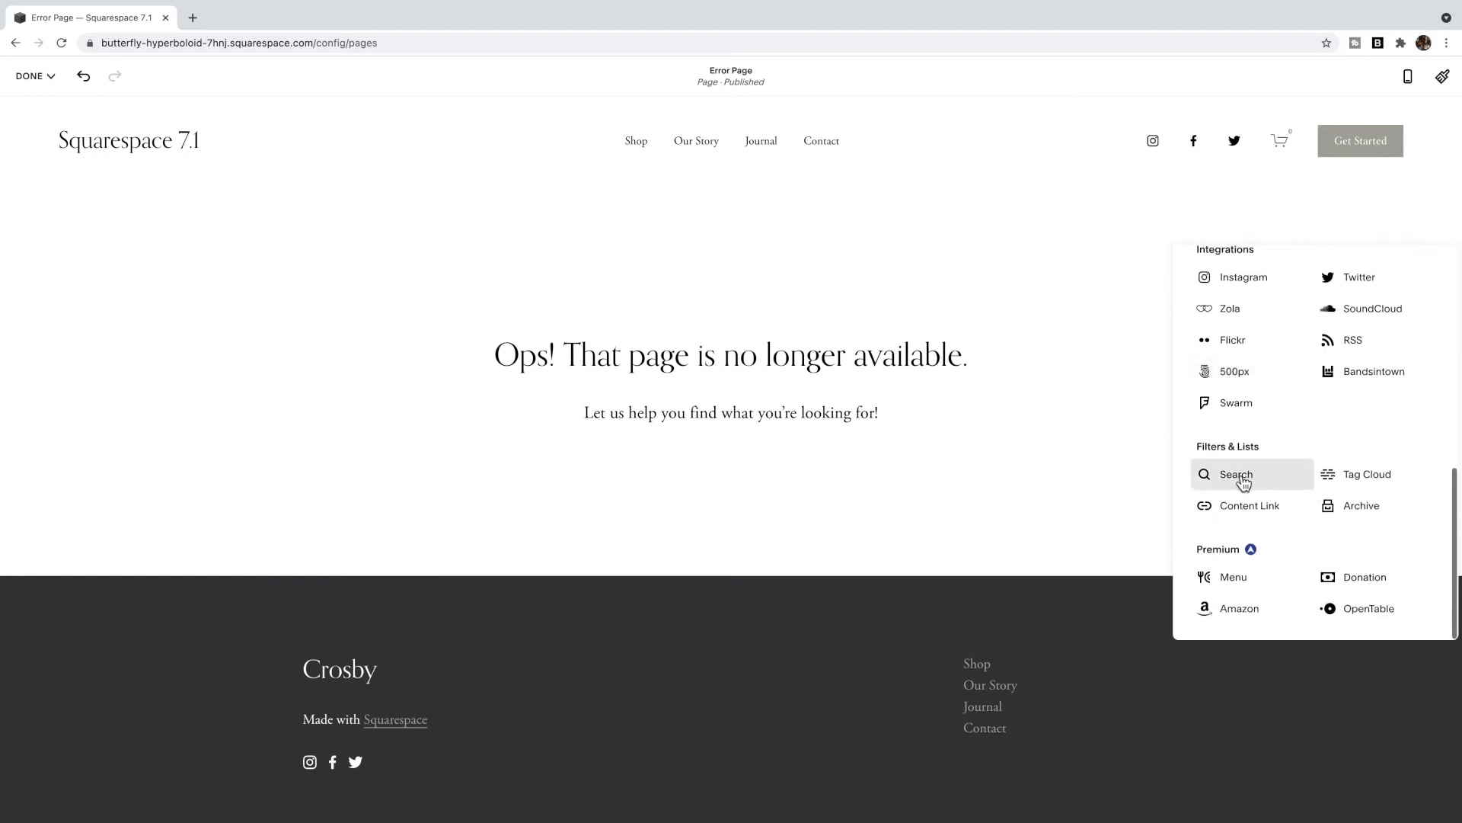
left_click(1252, 485)
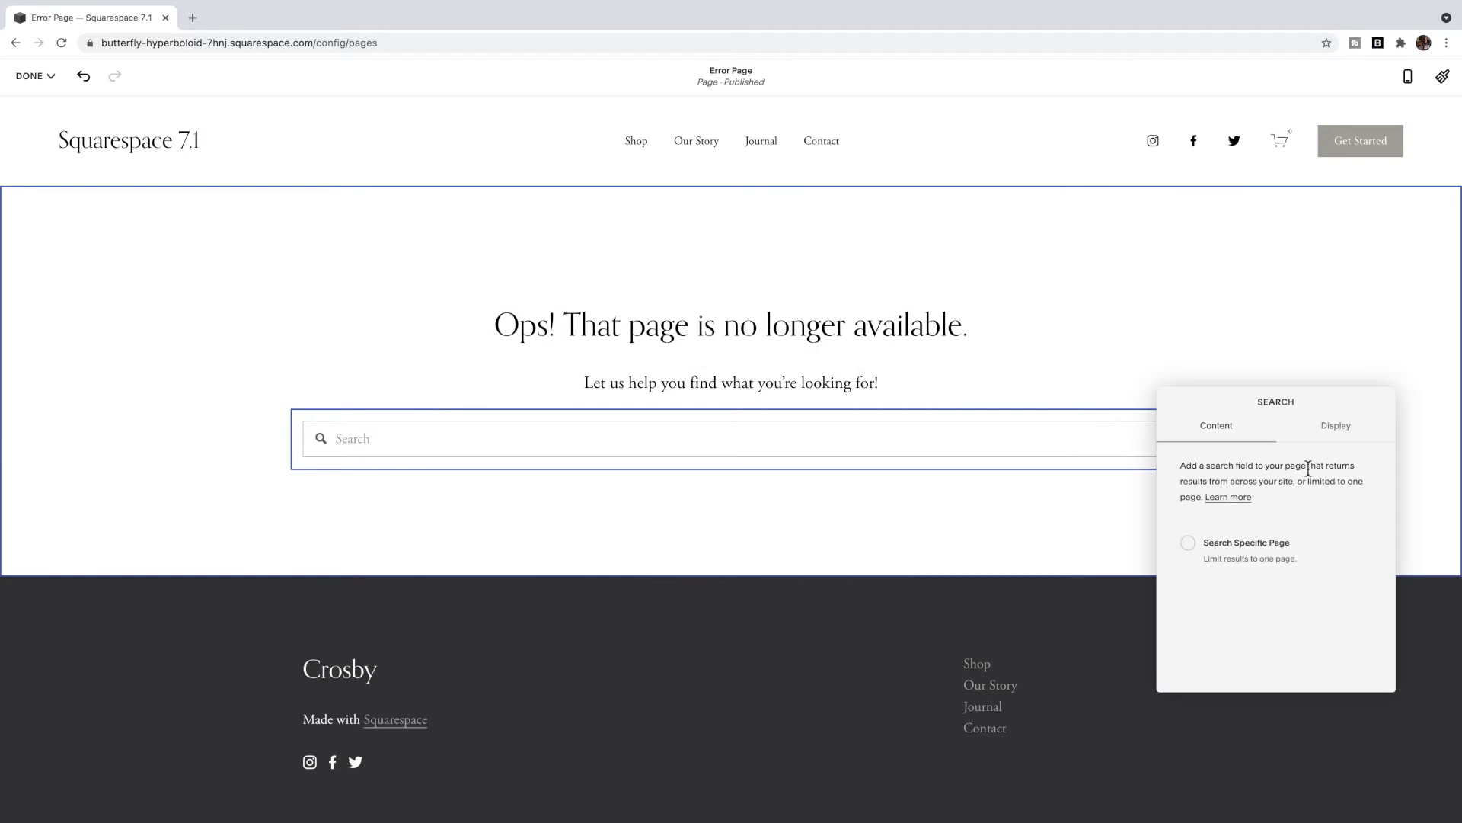
left_click(923, 482)
scroll(923, 482, "down", 1)
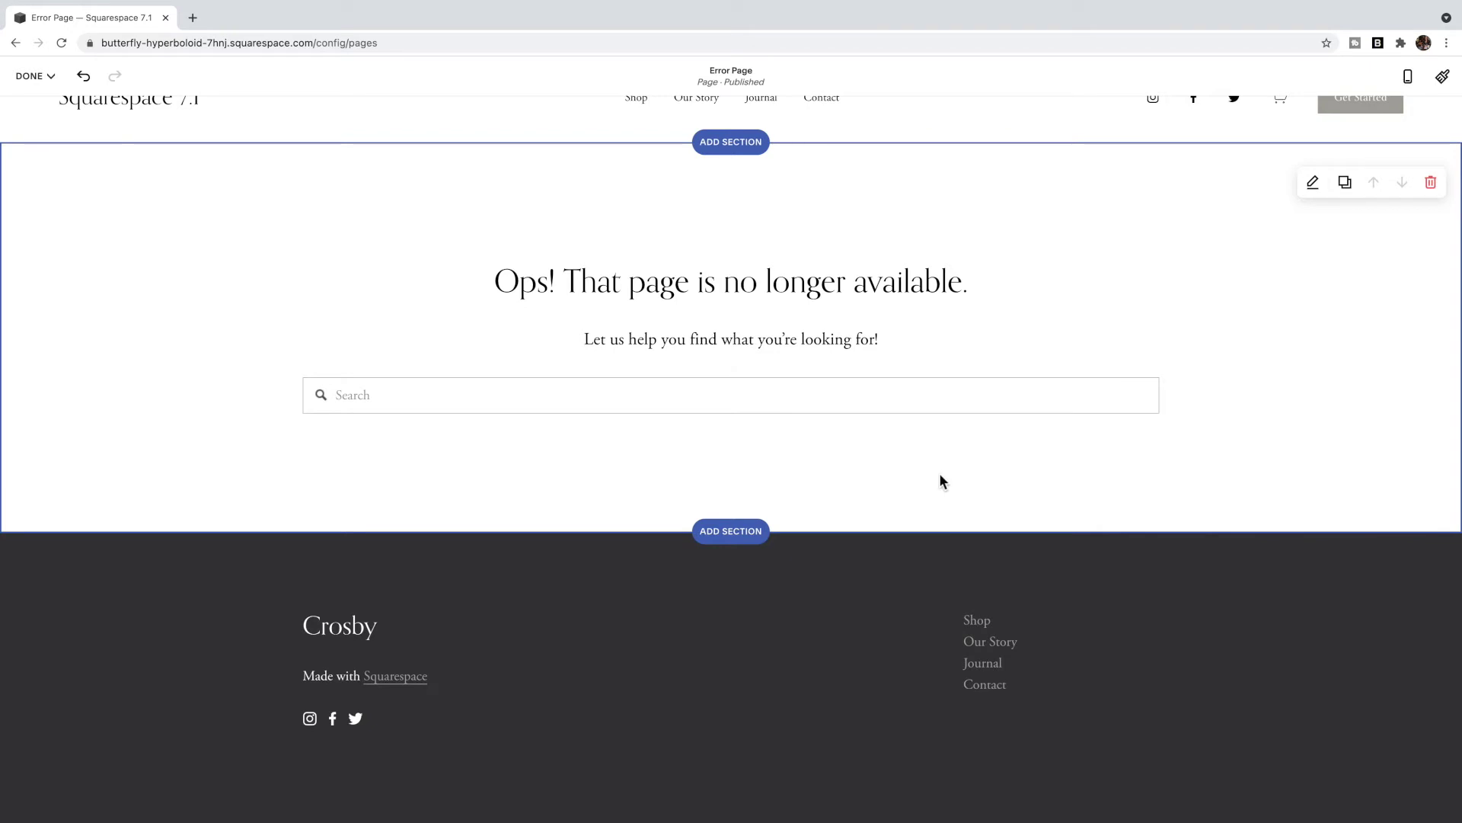
scroll(937, 478, "up", 1)
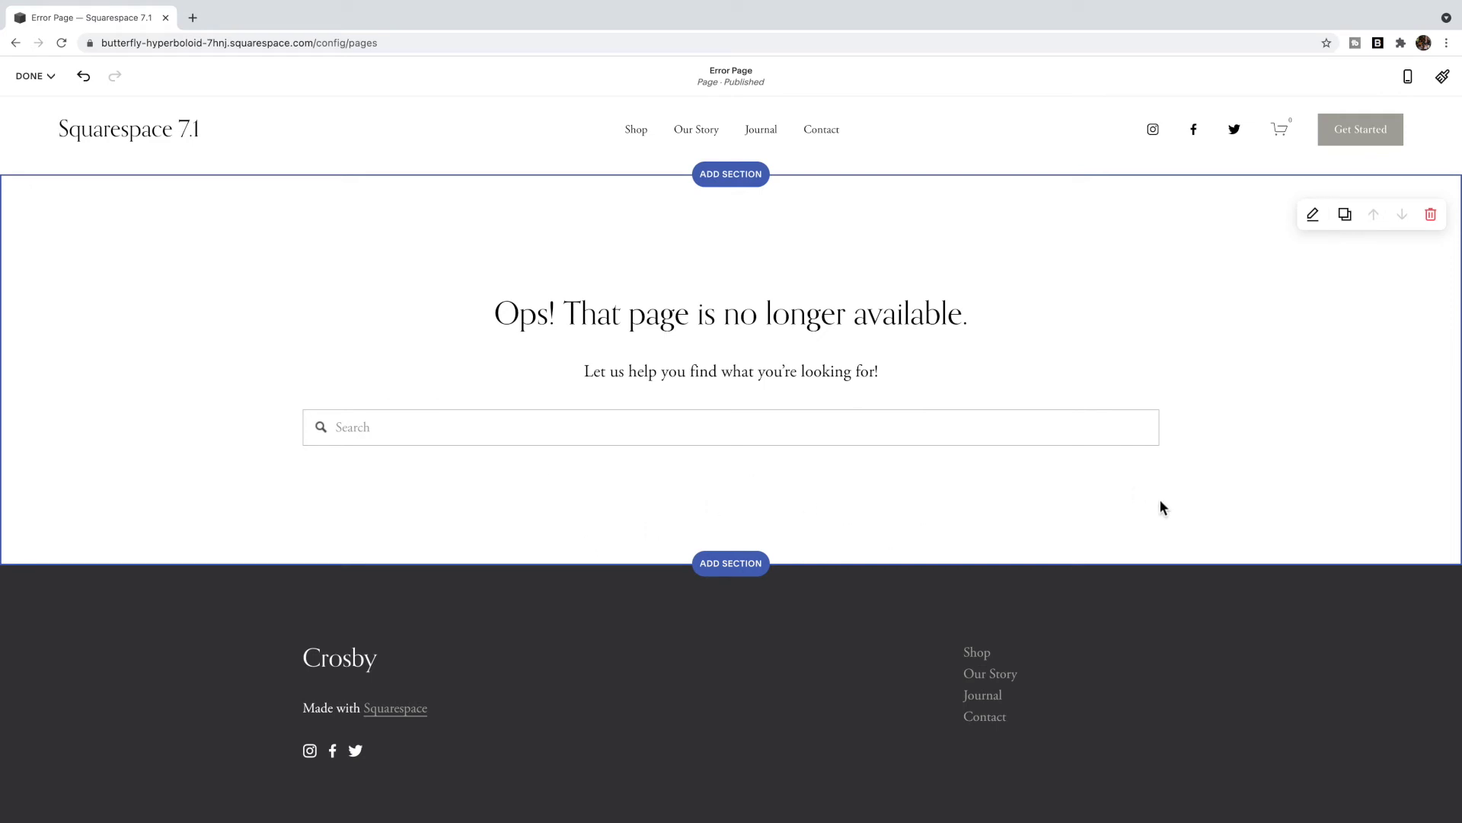
Insert three Spacer blocks below the search bar
left_click(733, 459)
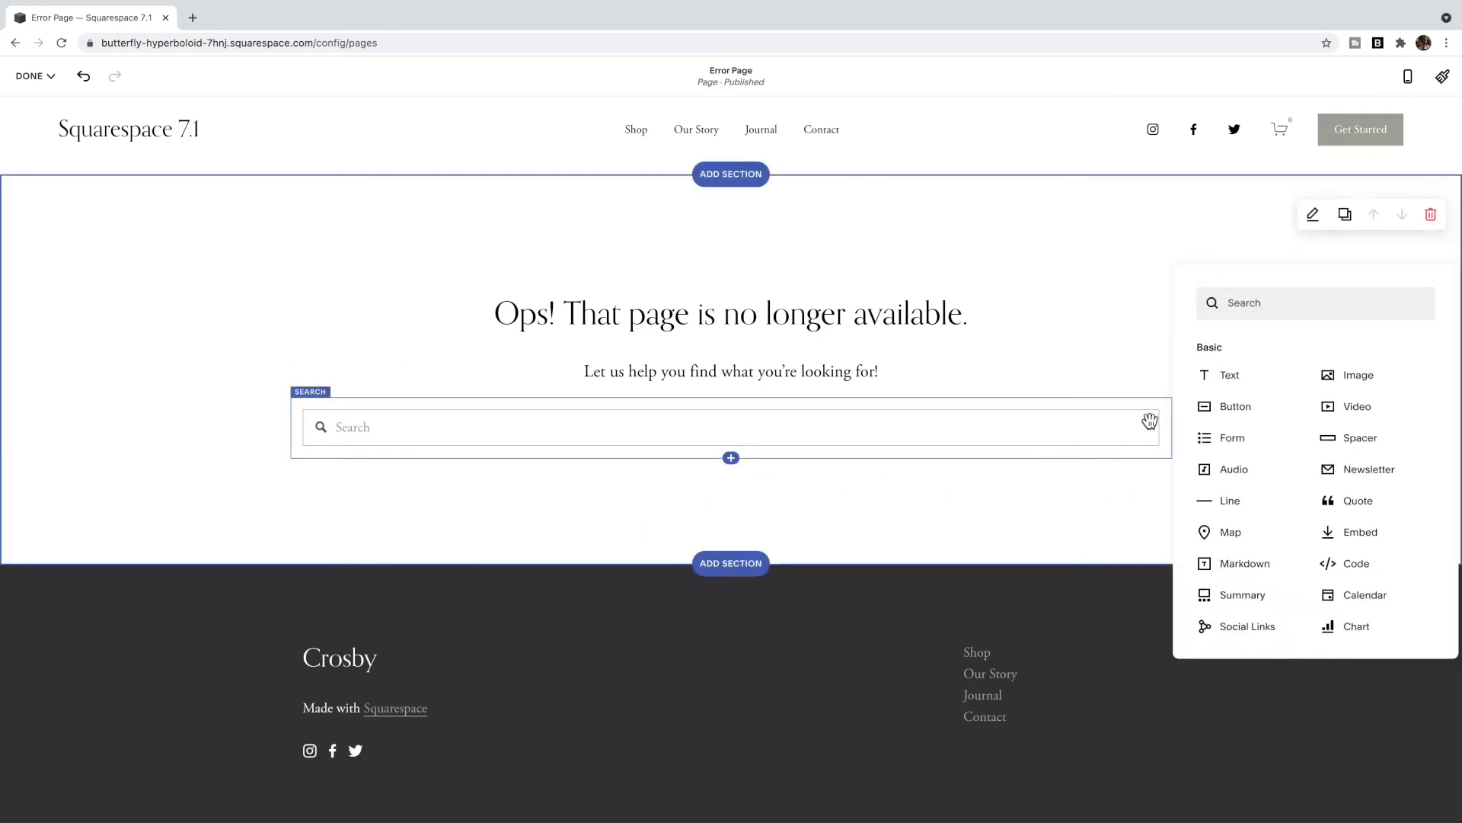
left_click(1329, 441)
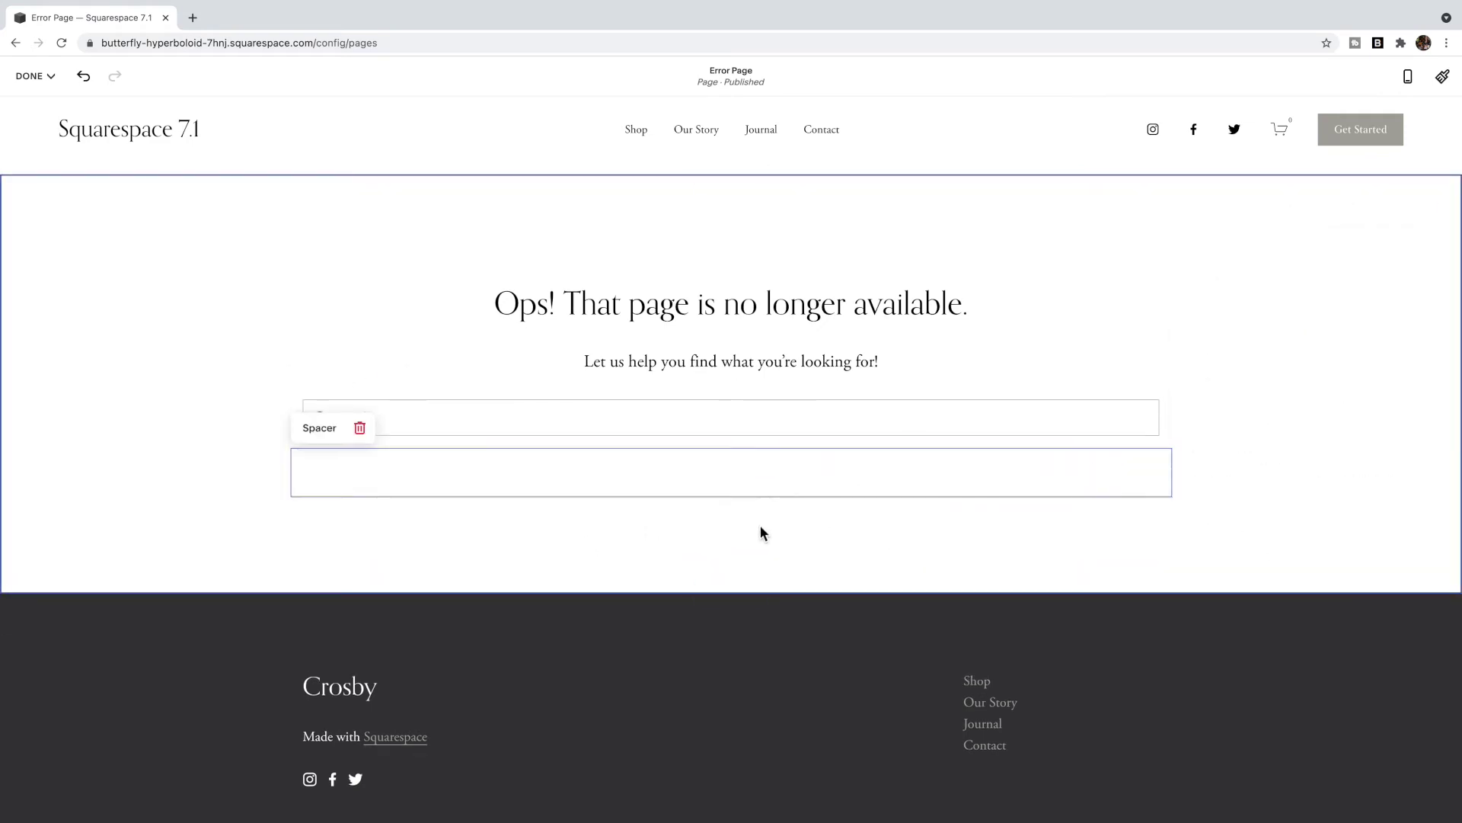
left_click(731, 497)
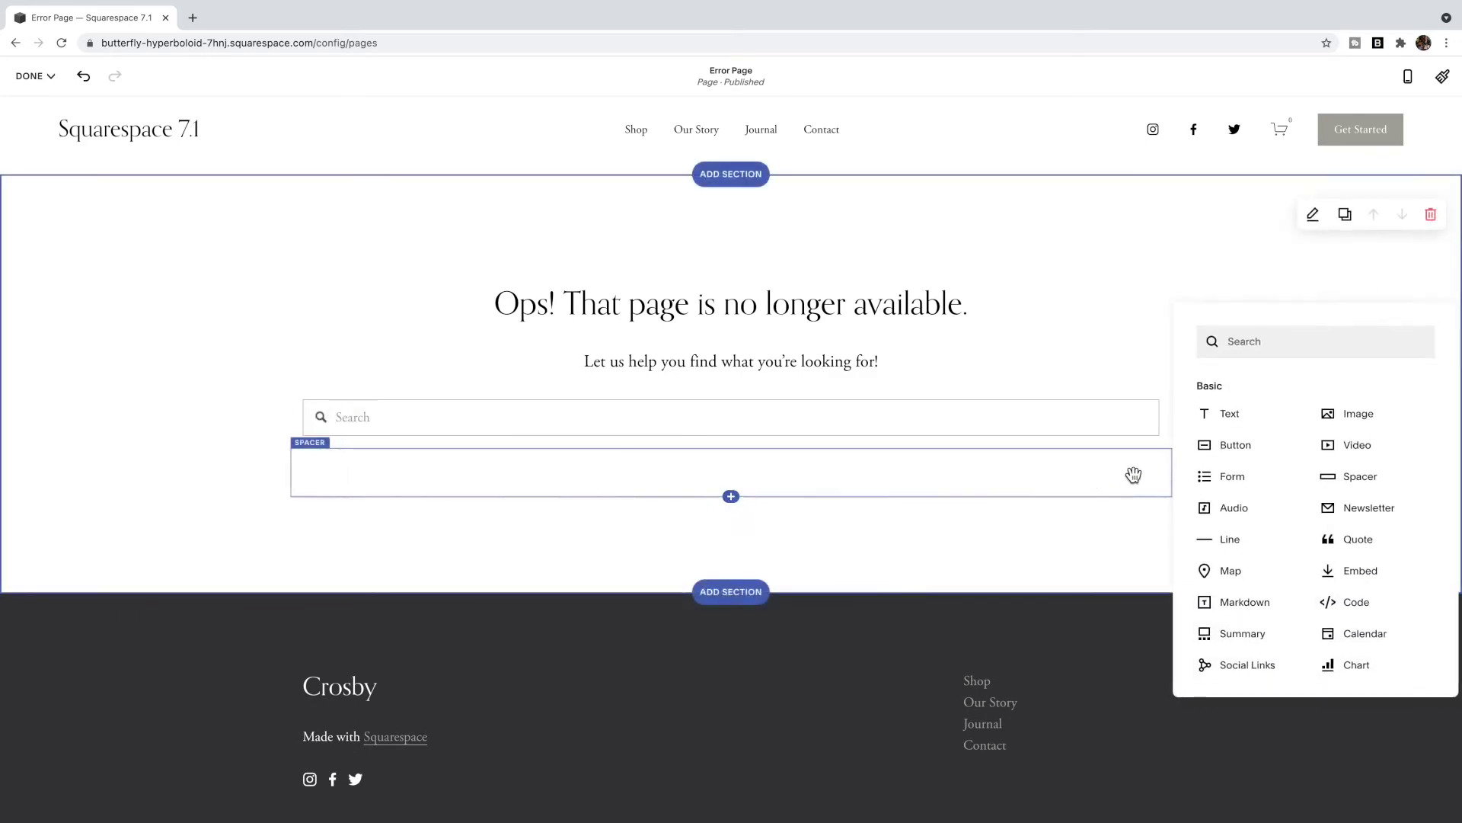
left_click(1377, 478)
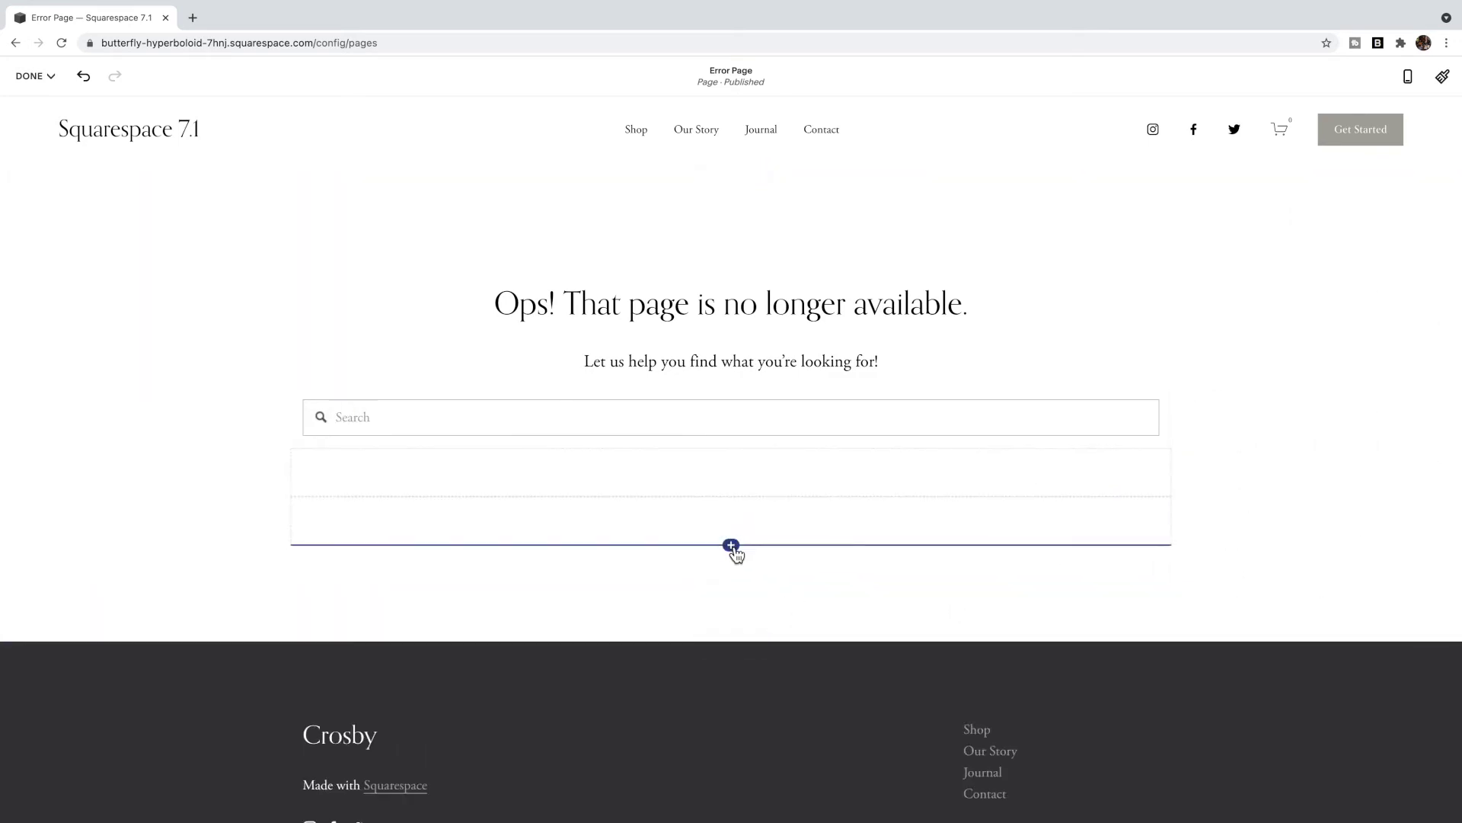
left_click(731, 545)
left_click(1321, 524)
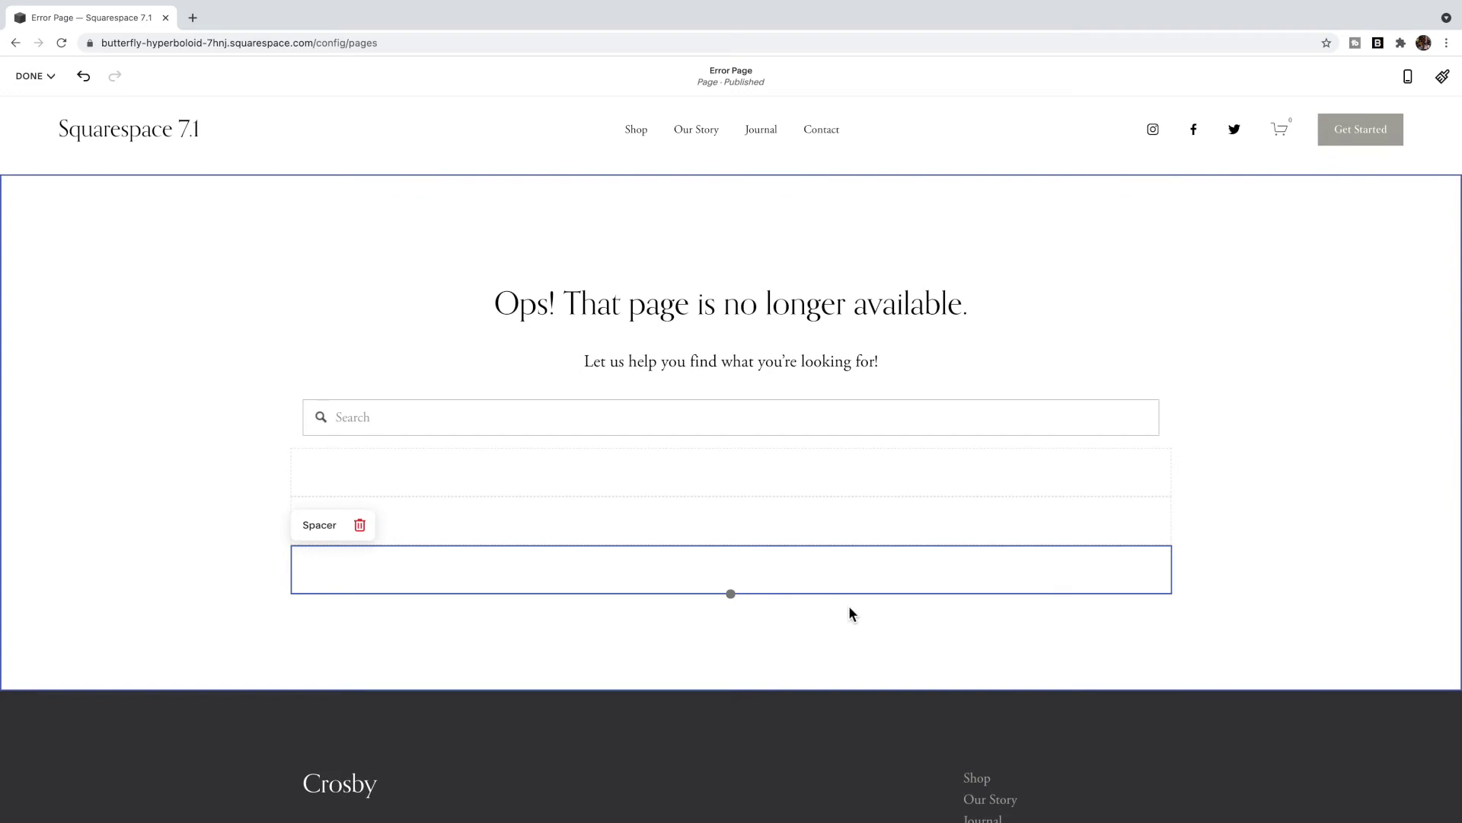
Drag the spacers side by side into one row of three columns
left_click_drag(620, 523, 475, 499)
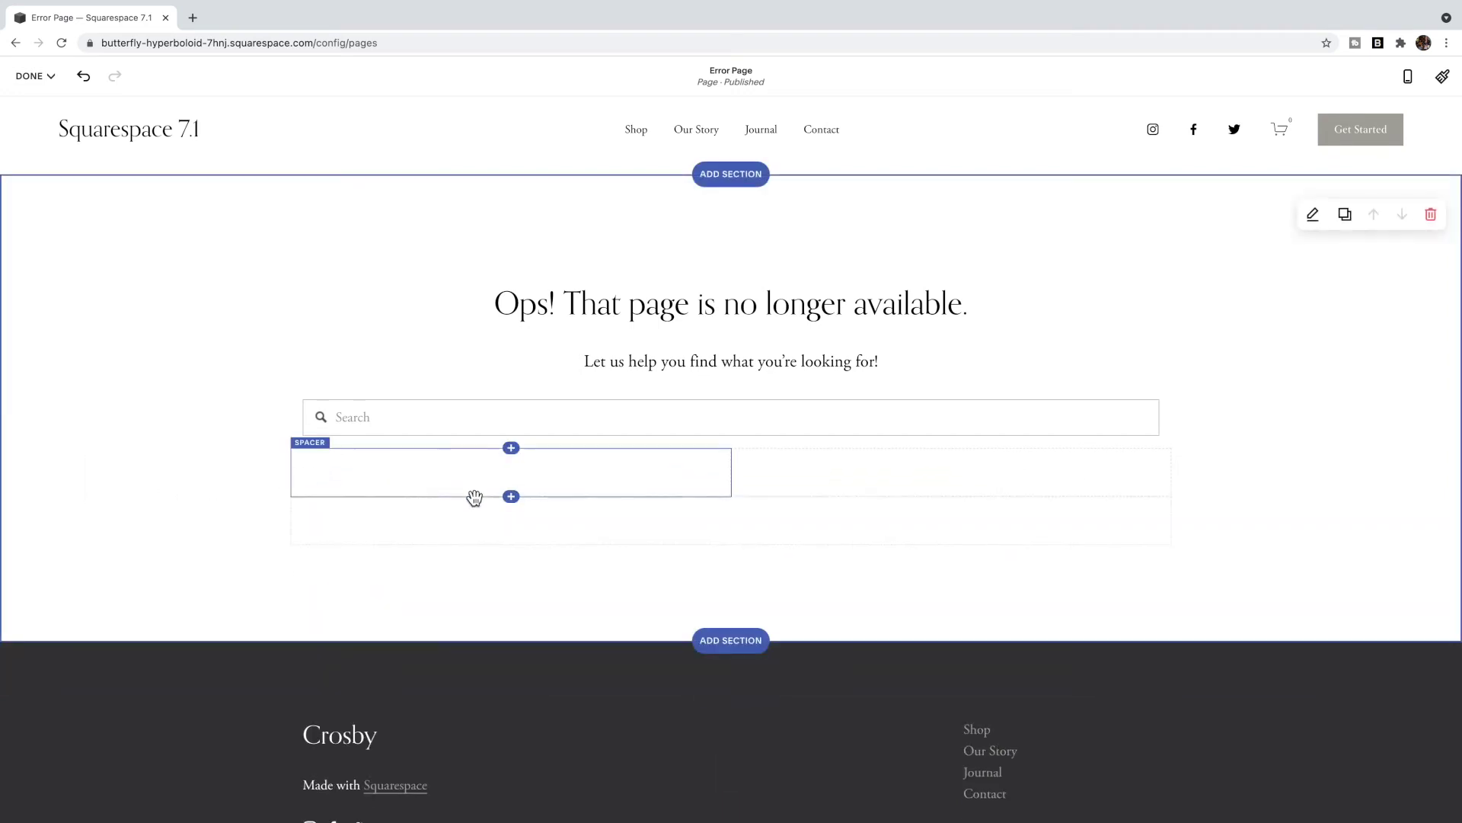
left_click_drag(552, 526, 369, 490)
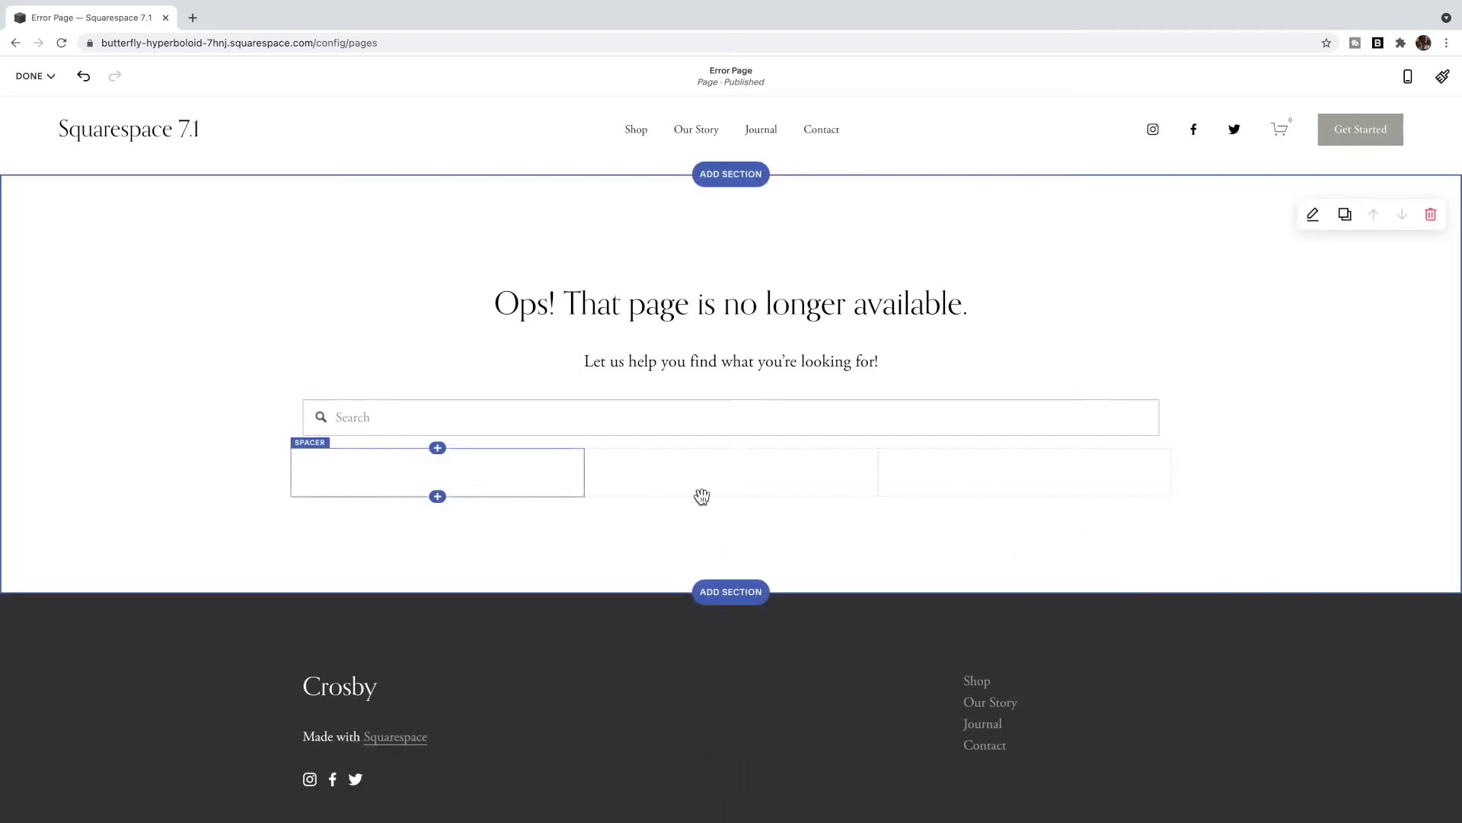
left_click(437, 495)
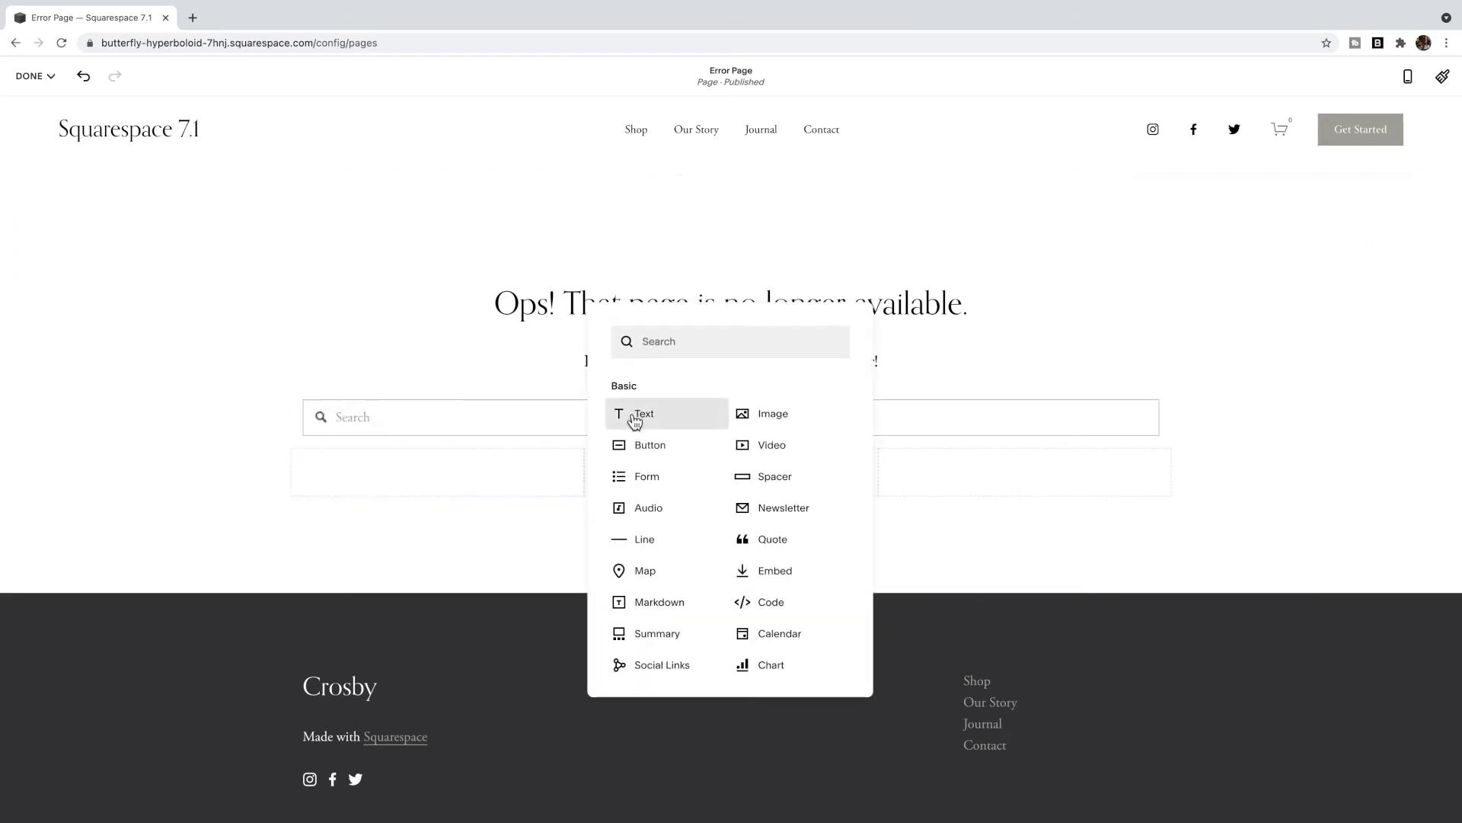
left_click(635, 418)
Type centred 'Home' and 'Our Story' lines in the left column
type("Home")
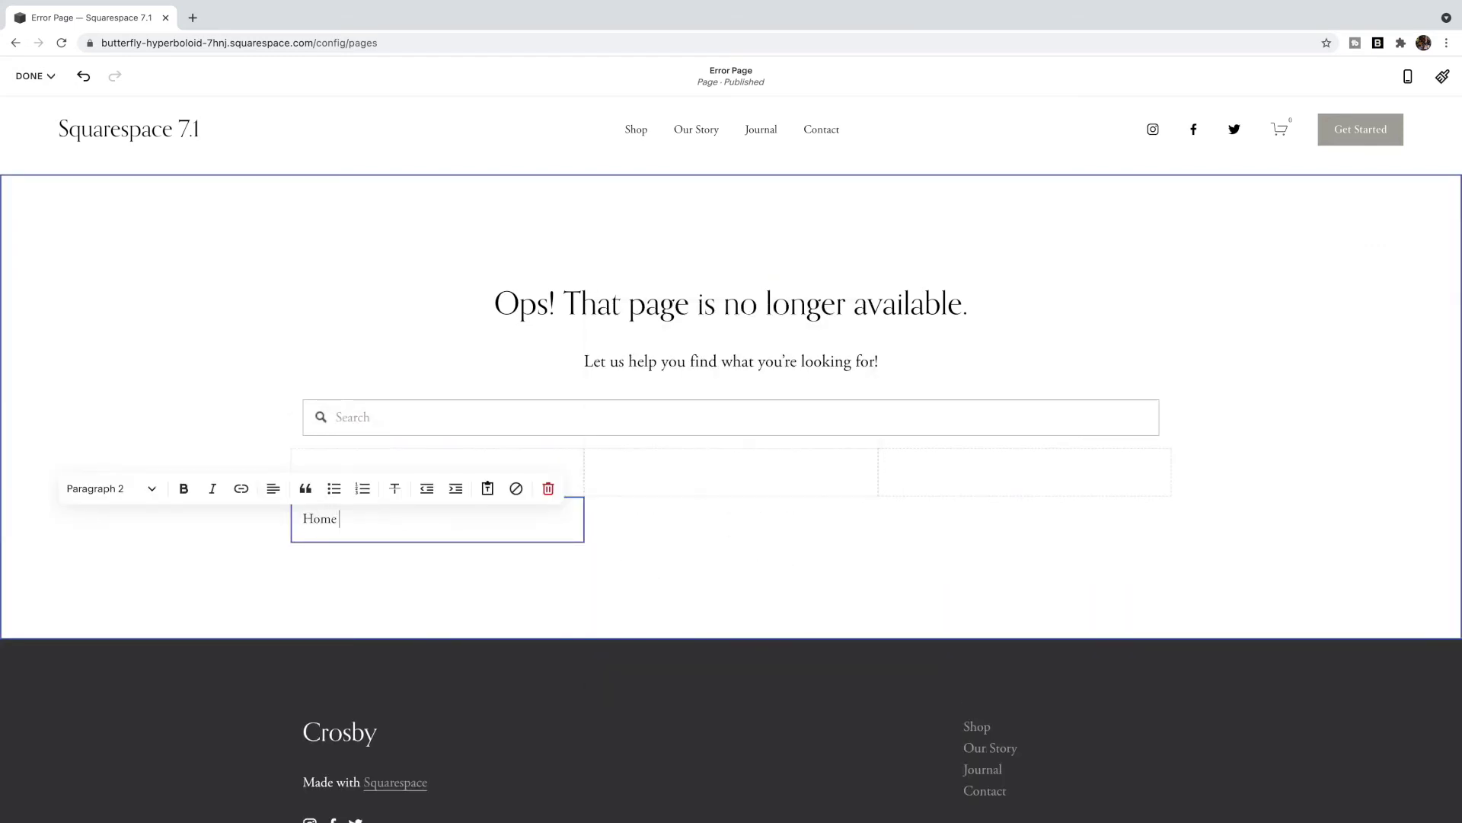
key("Return")
type("Our Story")
left_click_drag(361, 533, 275, 509)
left_click(273, 489)
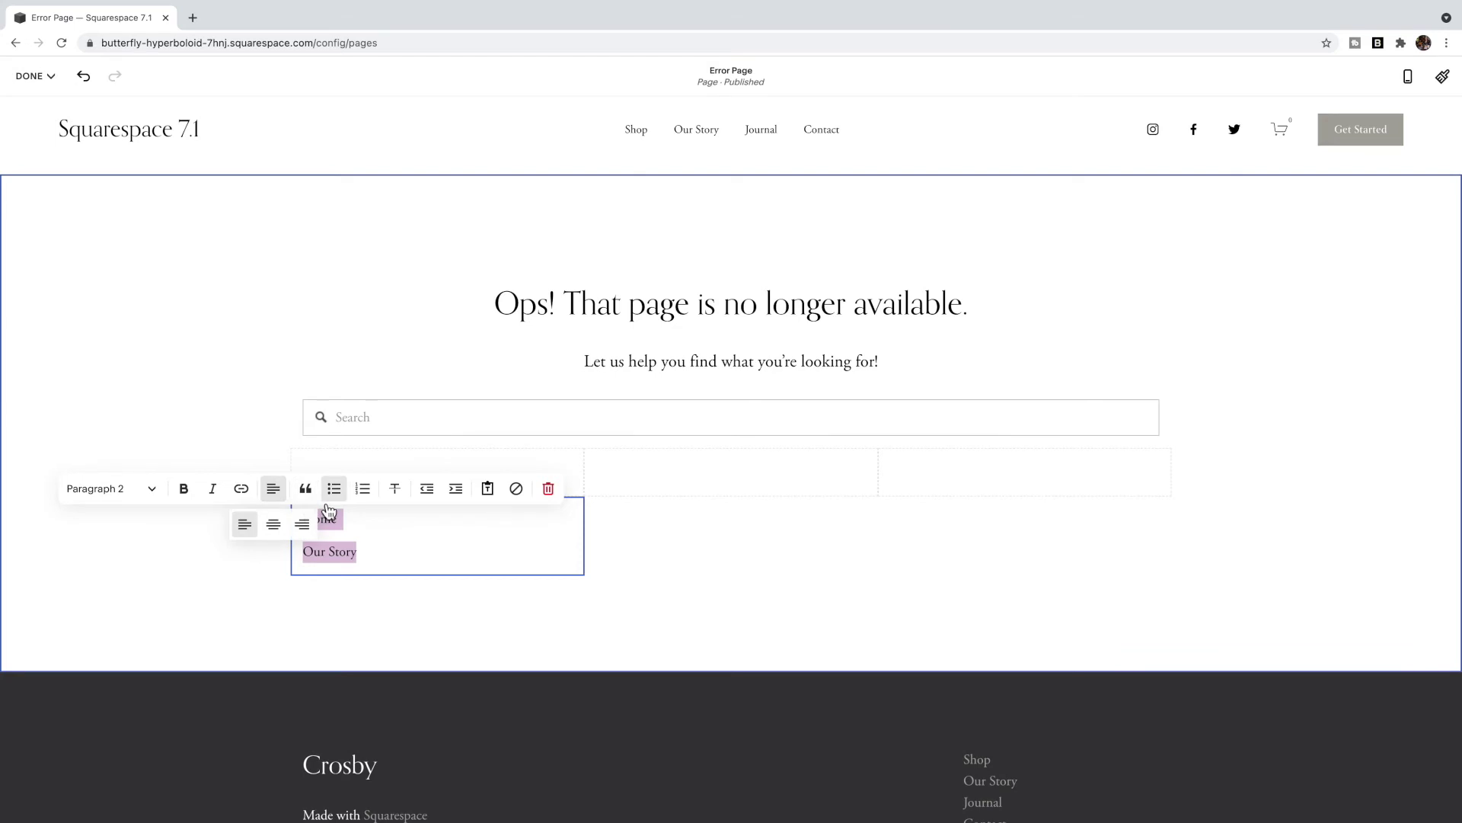
left_click(274, 524)
left_click(601, 556)
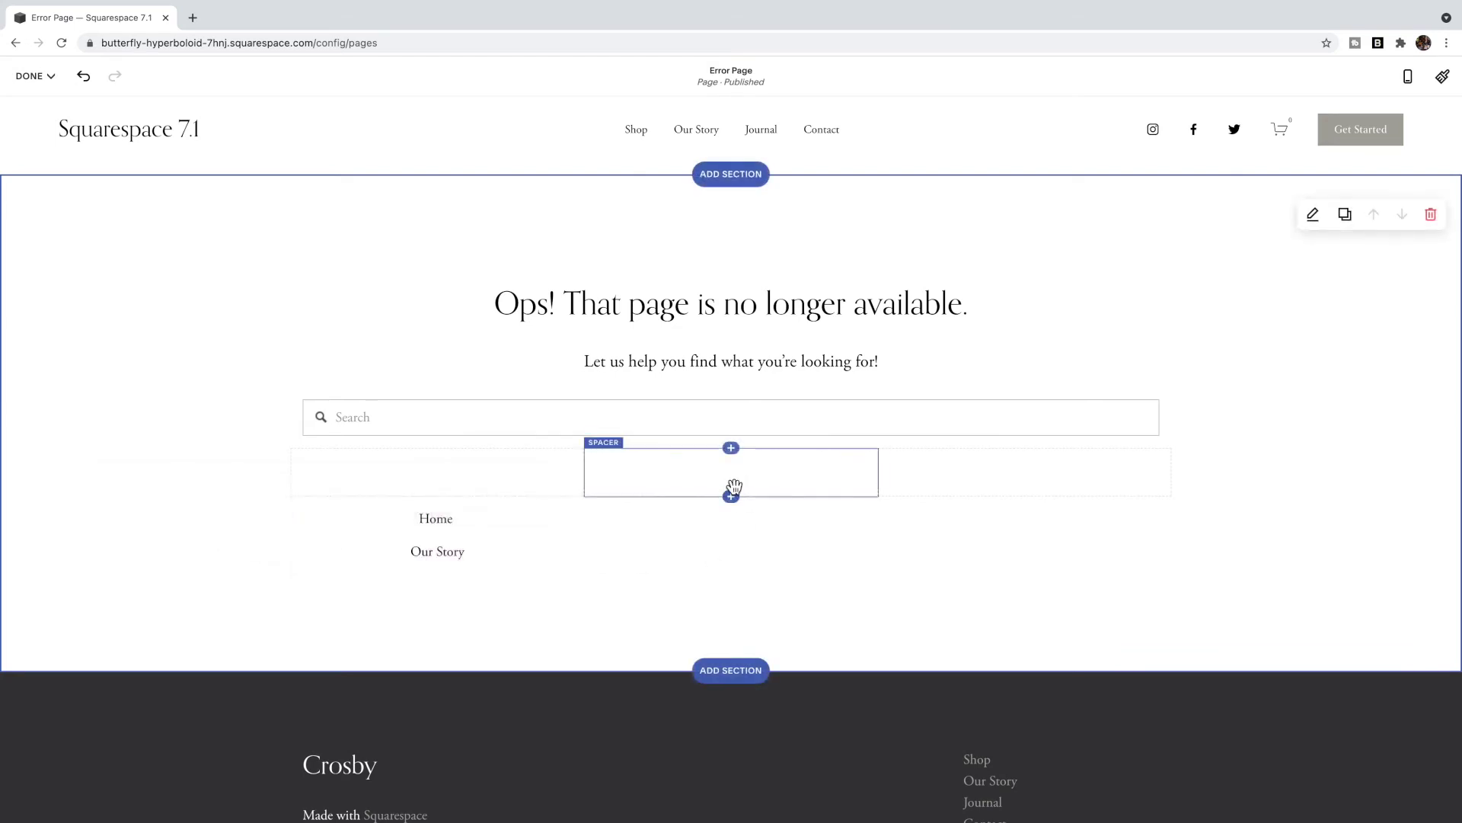
Add a centred text block with 'Shop' and 'Journal' under the middle spacer
left_click(739, 501)
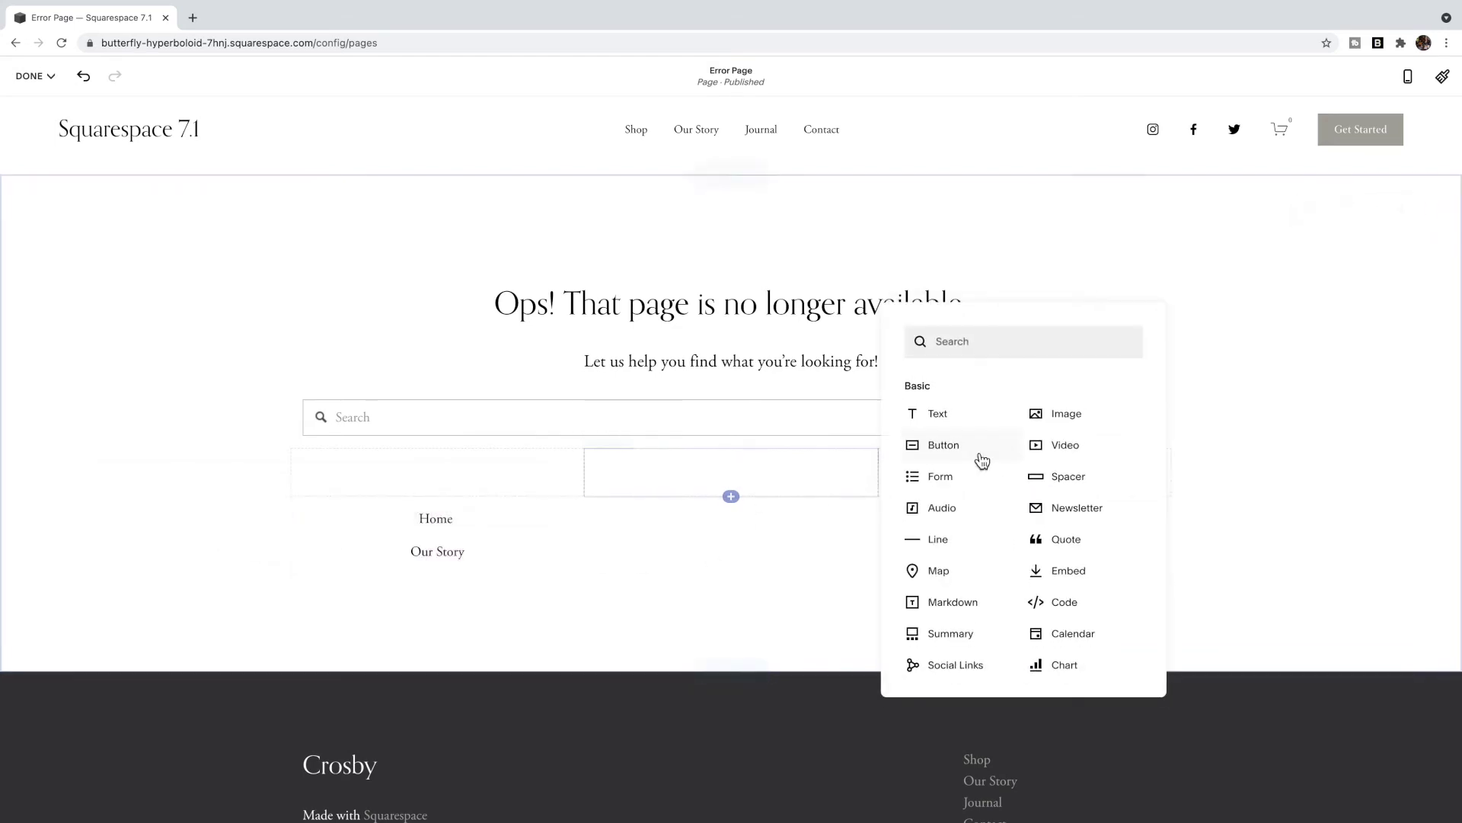
left_click(941, 412)
left_click(681, 519)
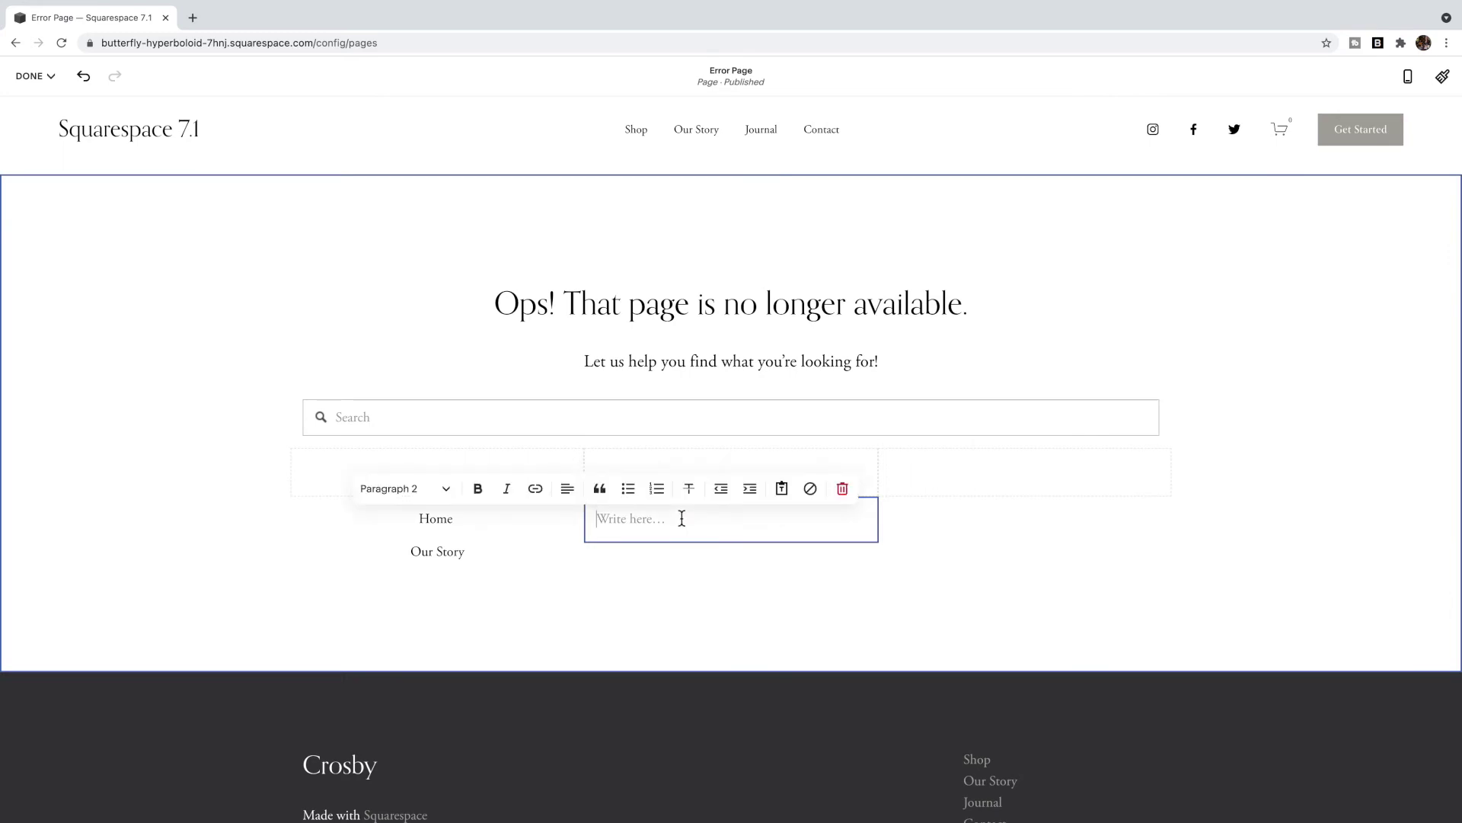
type("Shop")
key("Return")
type("Jounral")
key("BackSpace")
key("BackSpace")
key("BackSpace")
key("BackSpace")
type("rnal")
left_click_drag(637, 551, 602, 518)
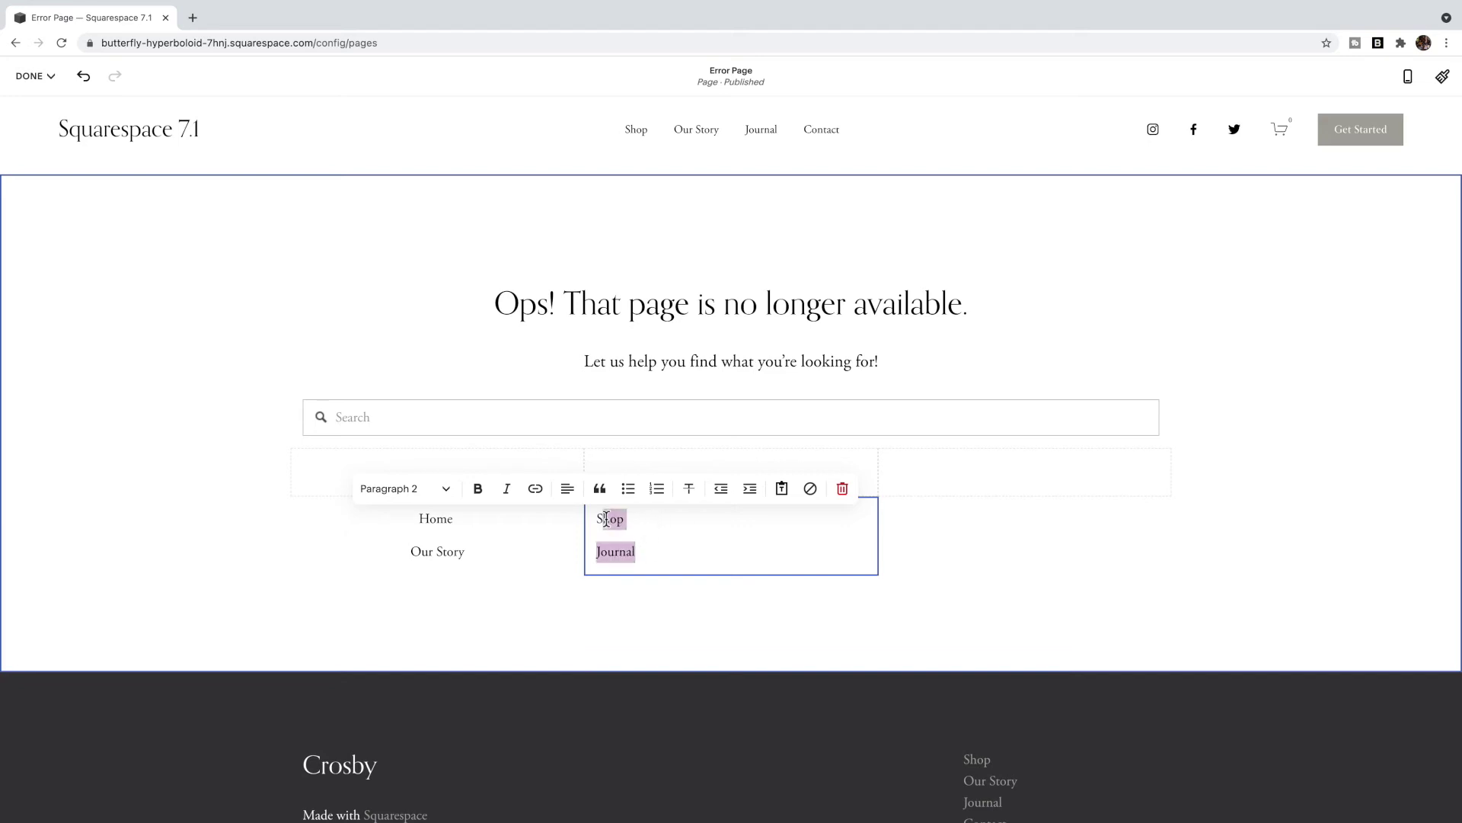
left_click(567, 489)
left_click(569, 522)
left_click(1067, 571)
Add a centred 'Contact Us' text block under the right spacer
left_click(1037, 507)
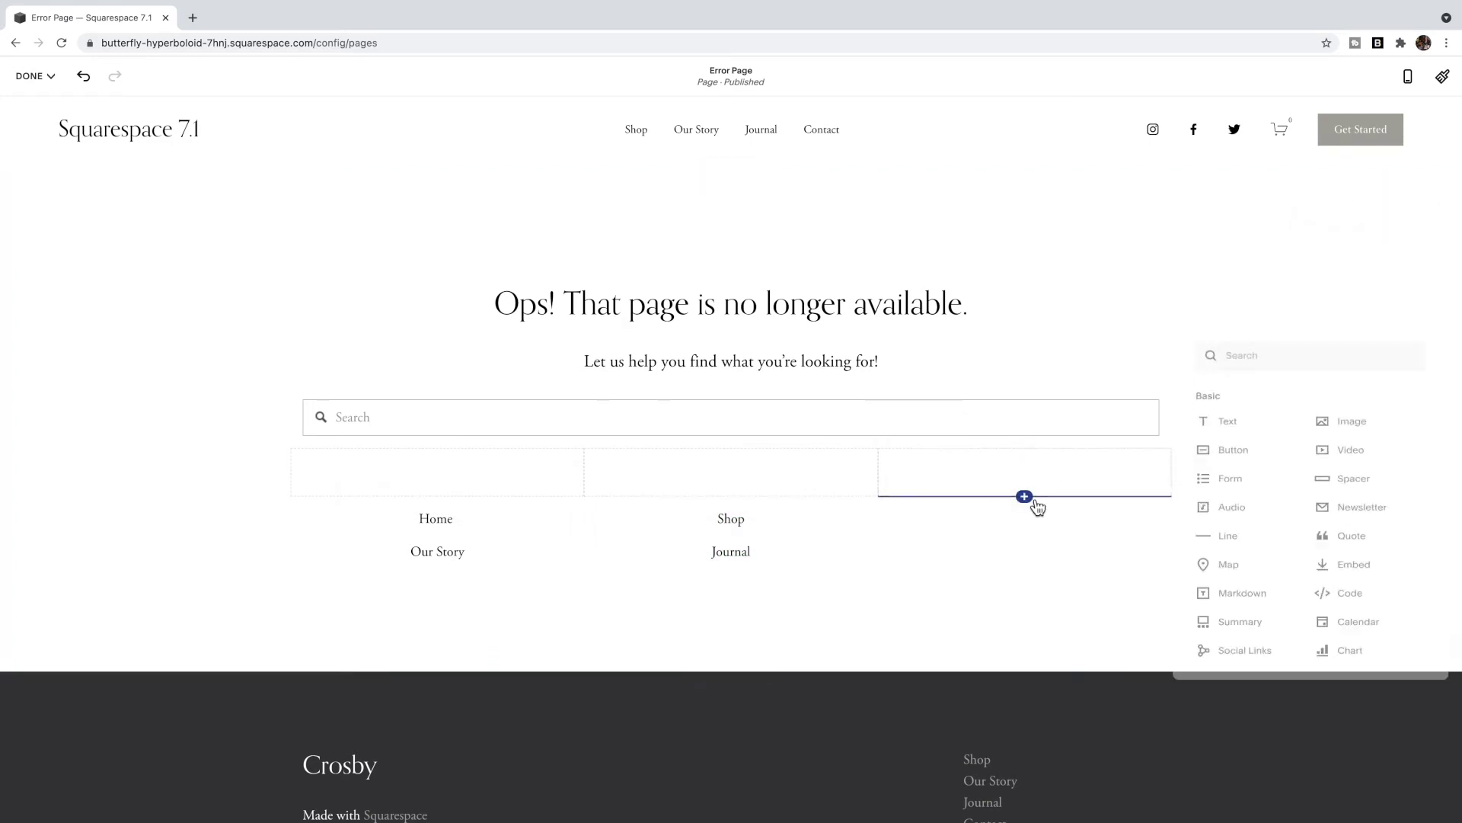
left_click(1235, 426)
left_click(949, 518)
type("Cont")
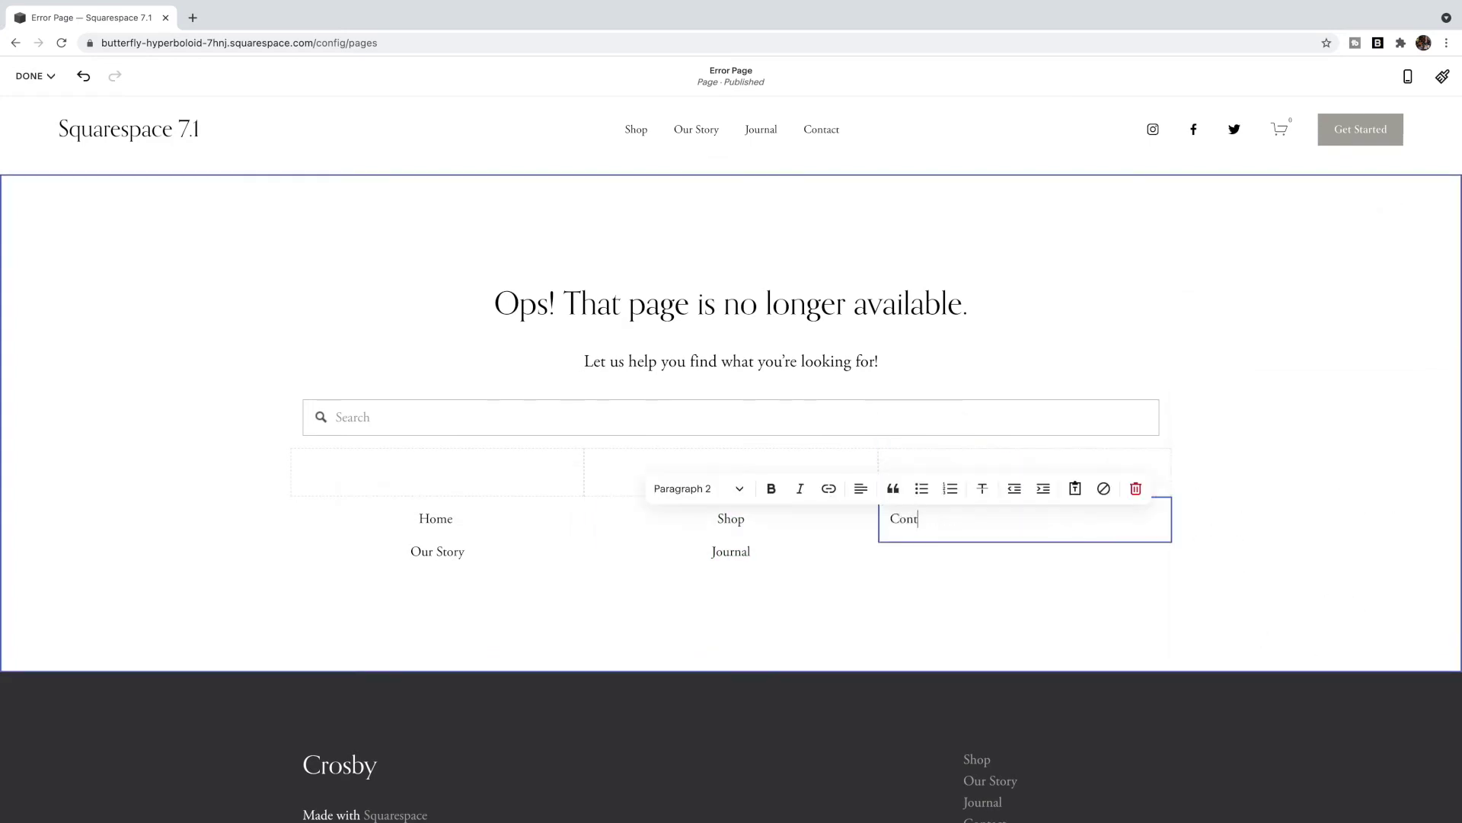
type("act Us")
left_click(861, 489)
left_click(862, 524)
left_click(1103, 575)
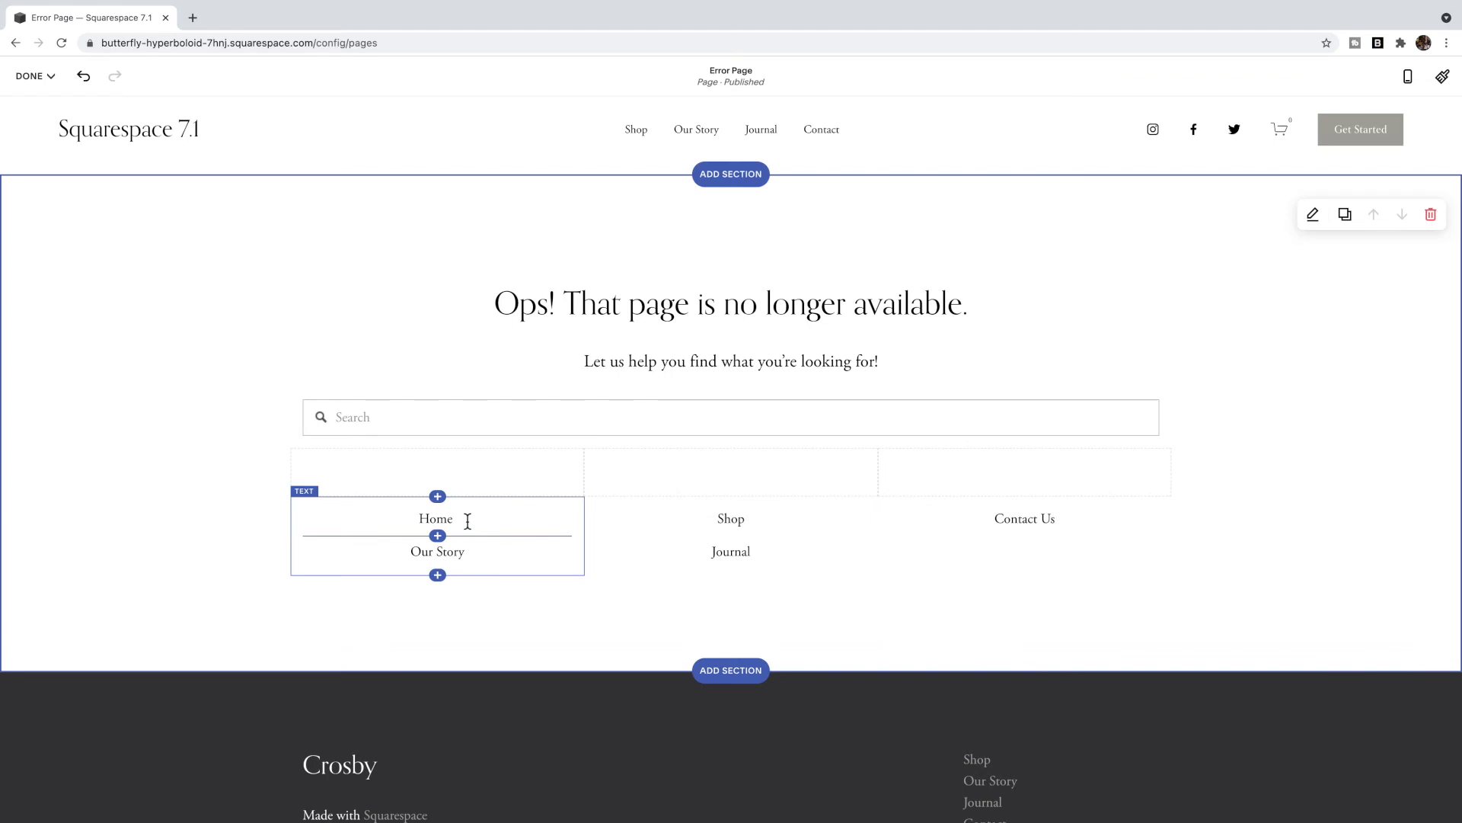
Link the Home text to the /home page
double_click(440, 518)
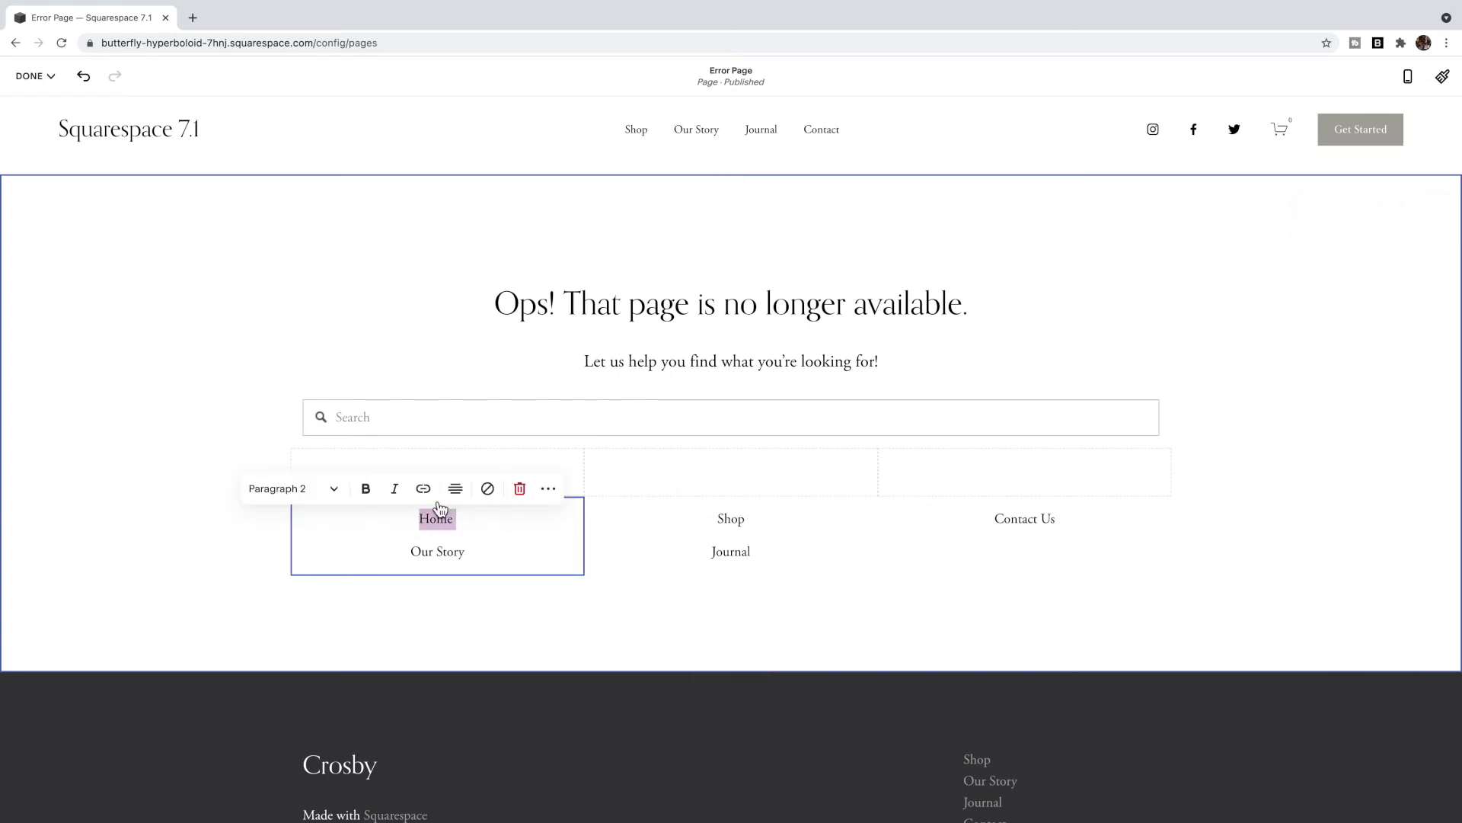
left_click(423, 489)
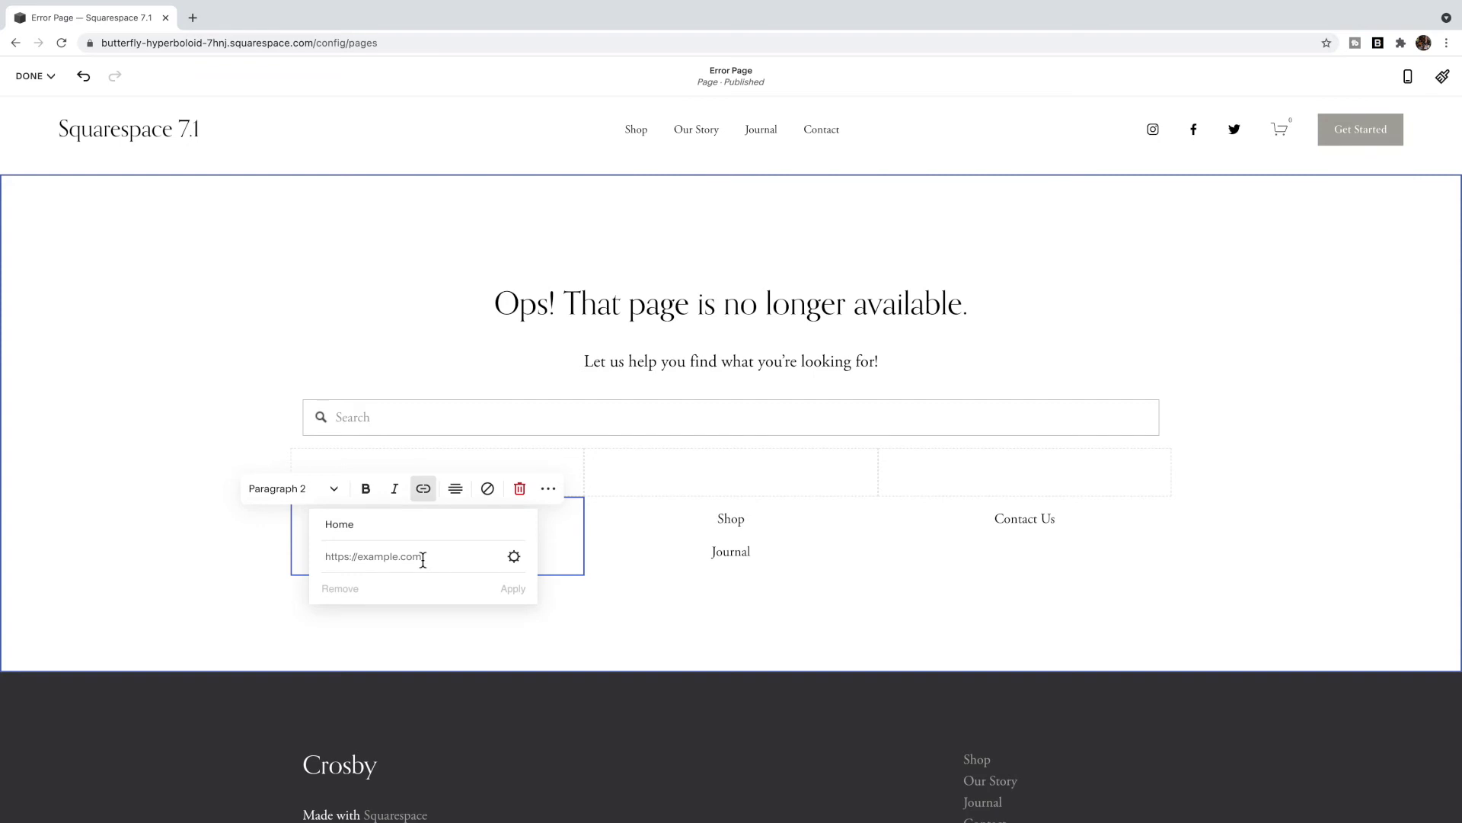
left_click(514, 556)
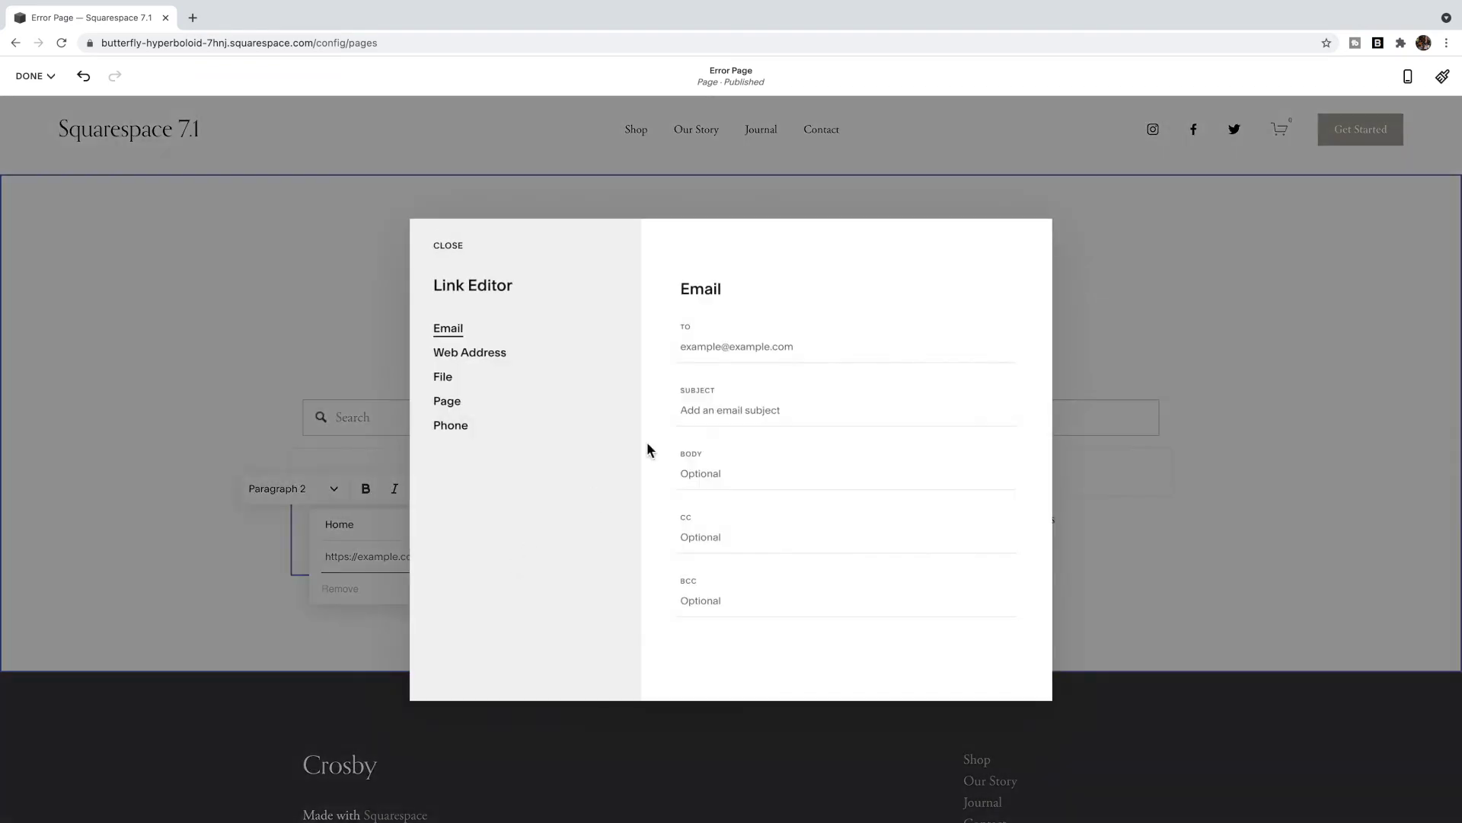
left_click(457, 404)
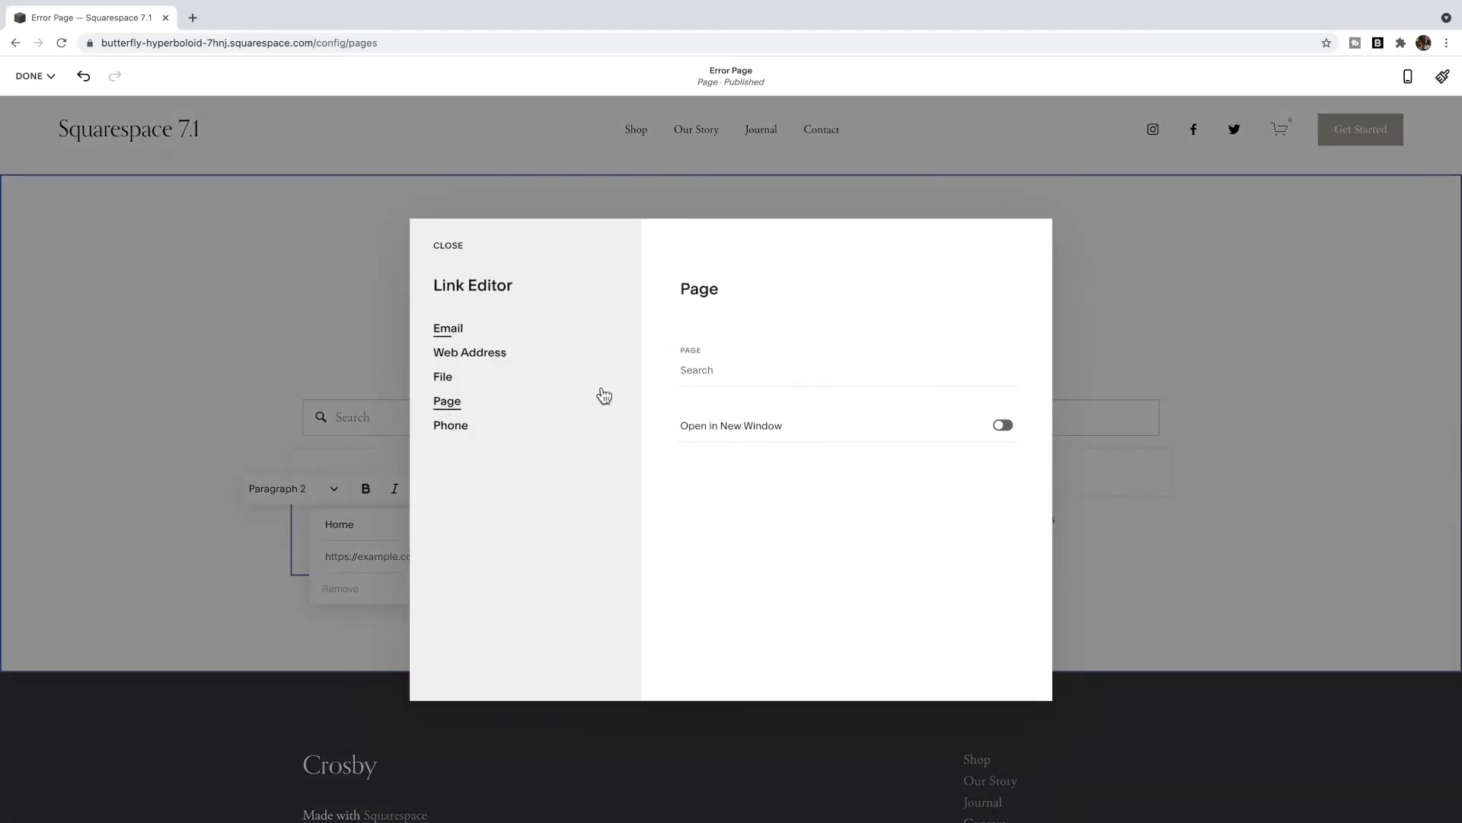
left_click(775, 378)
left_click(761, 524)
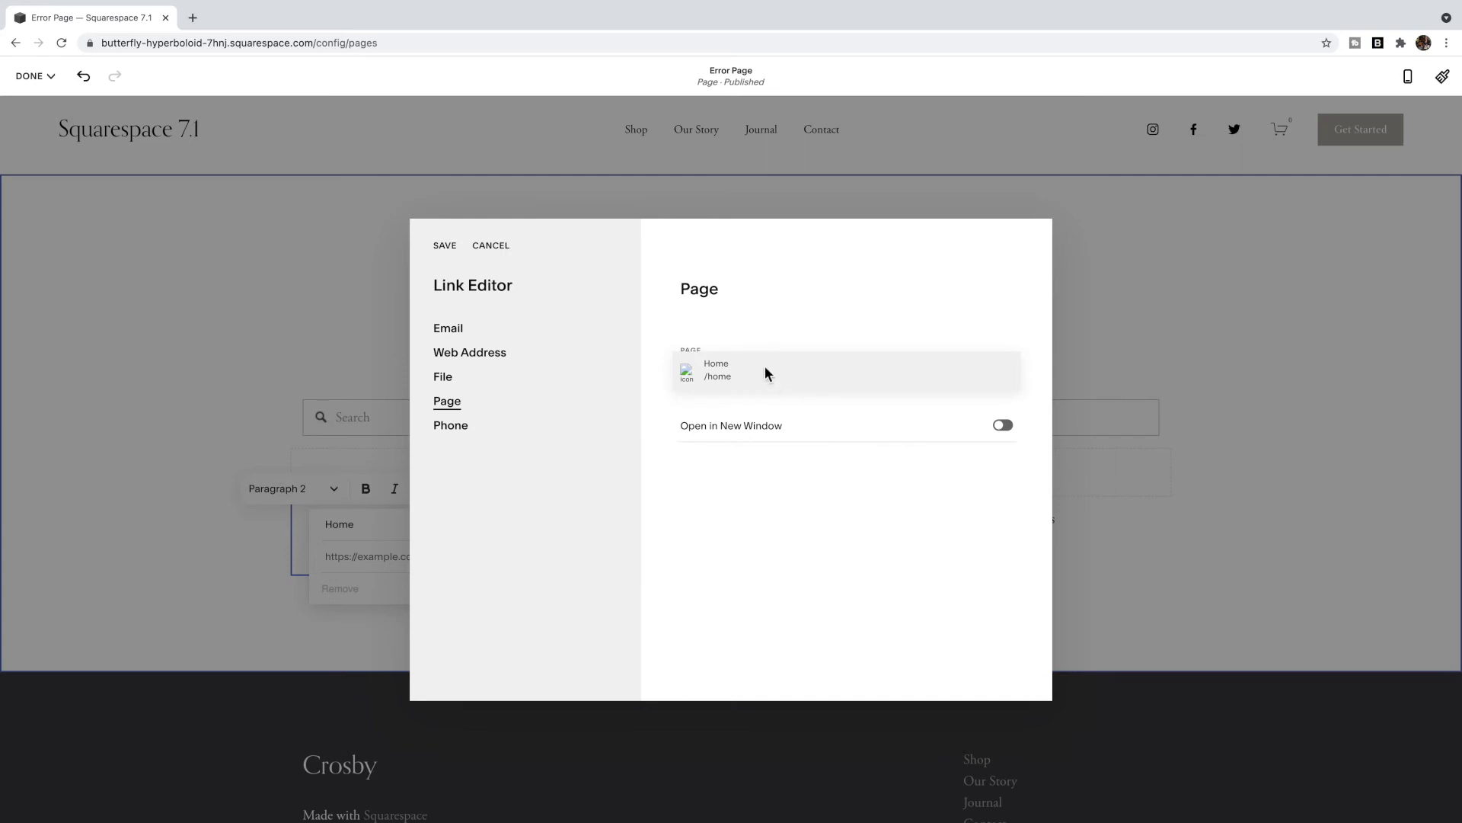
left_click(718, 372)
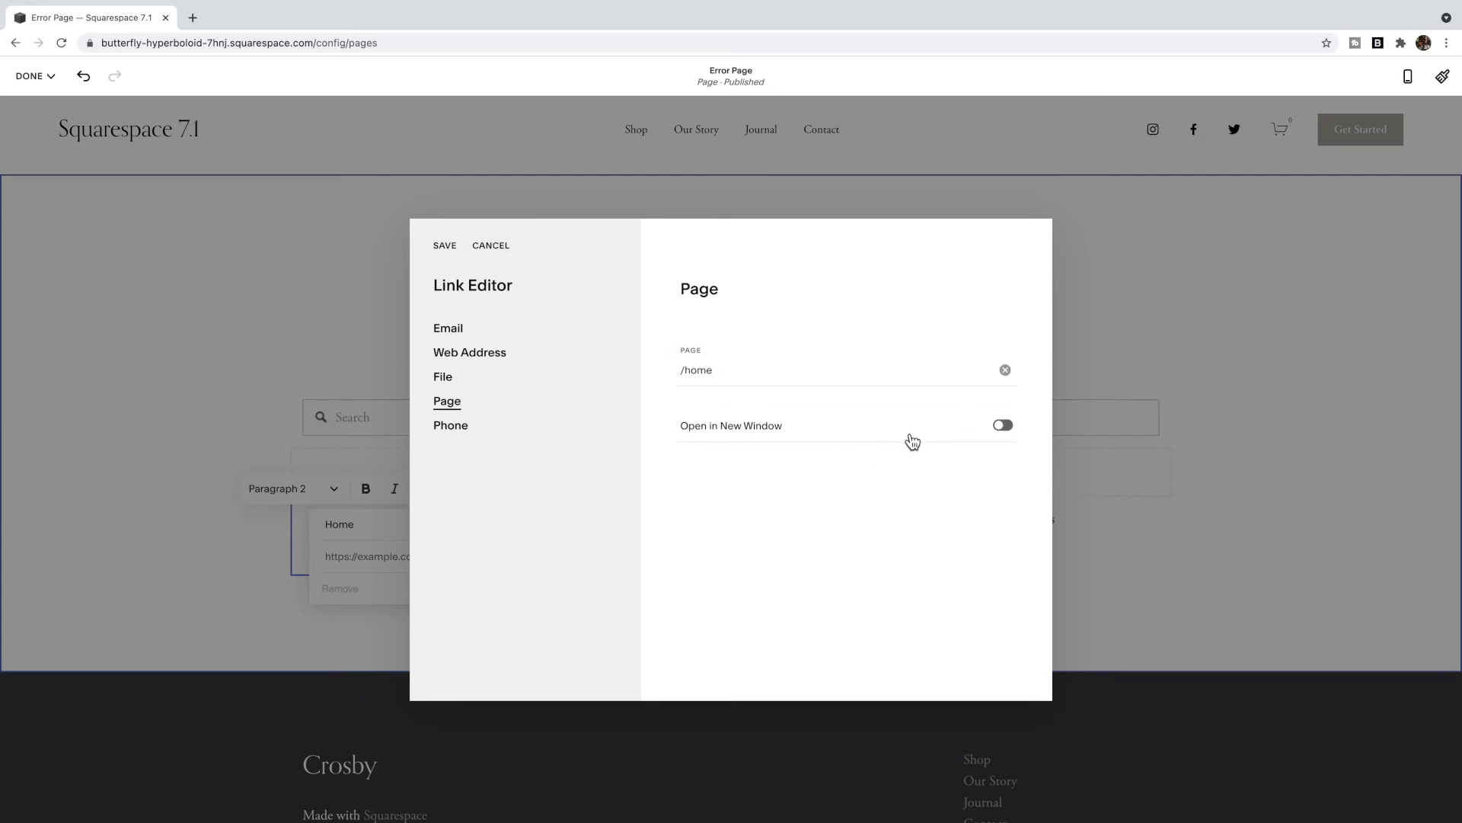
left_click(446, 246)
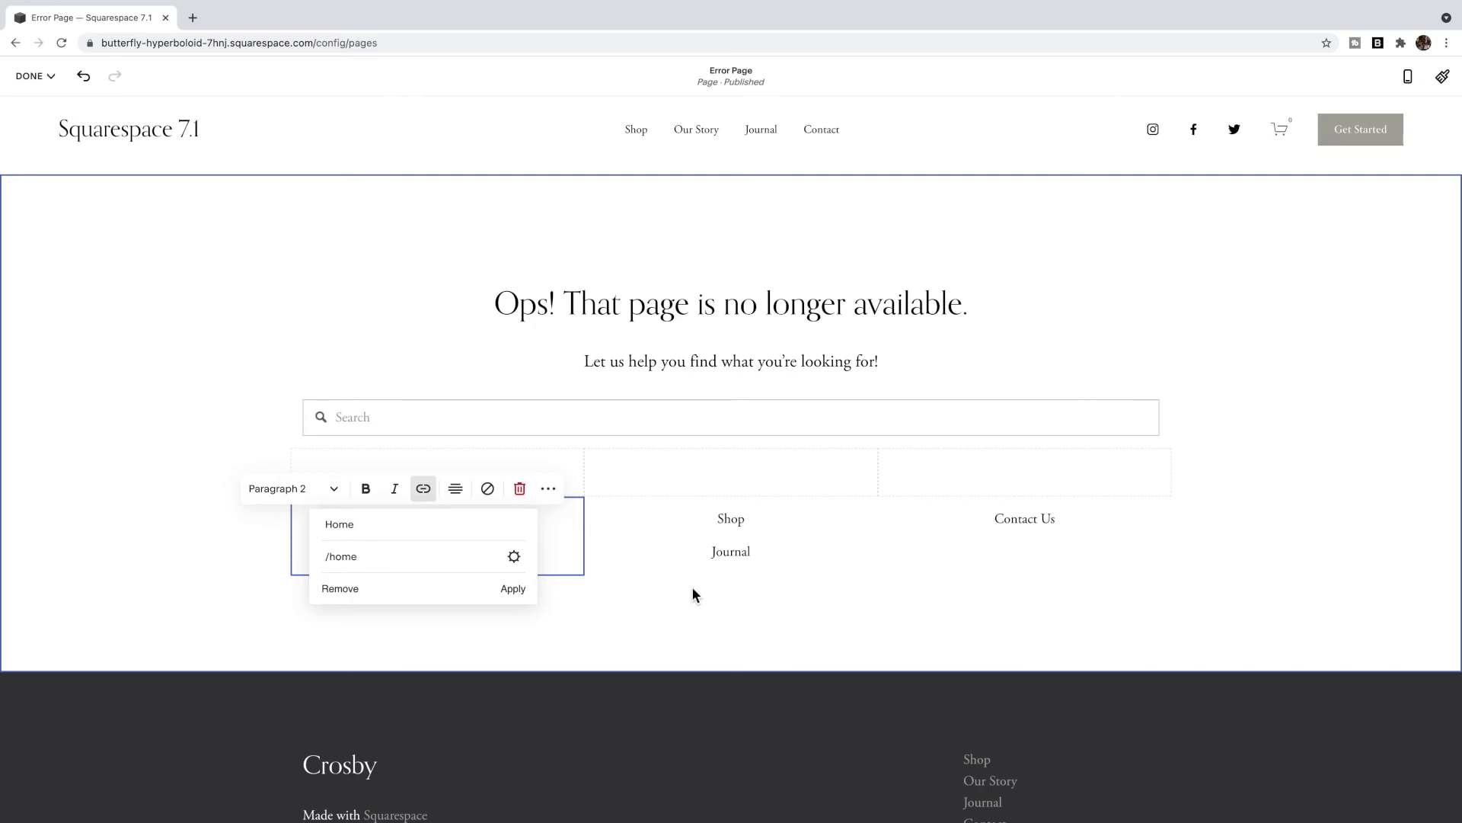
left_click(513, 588)
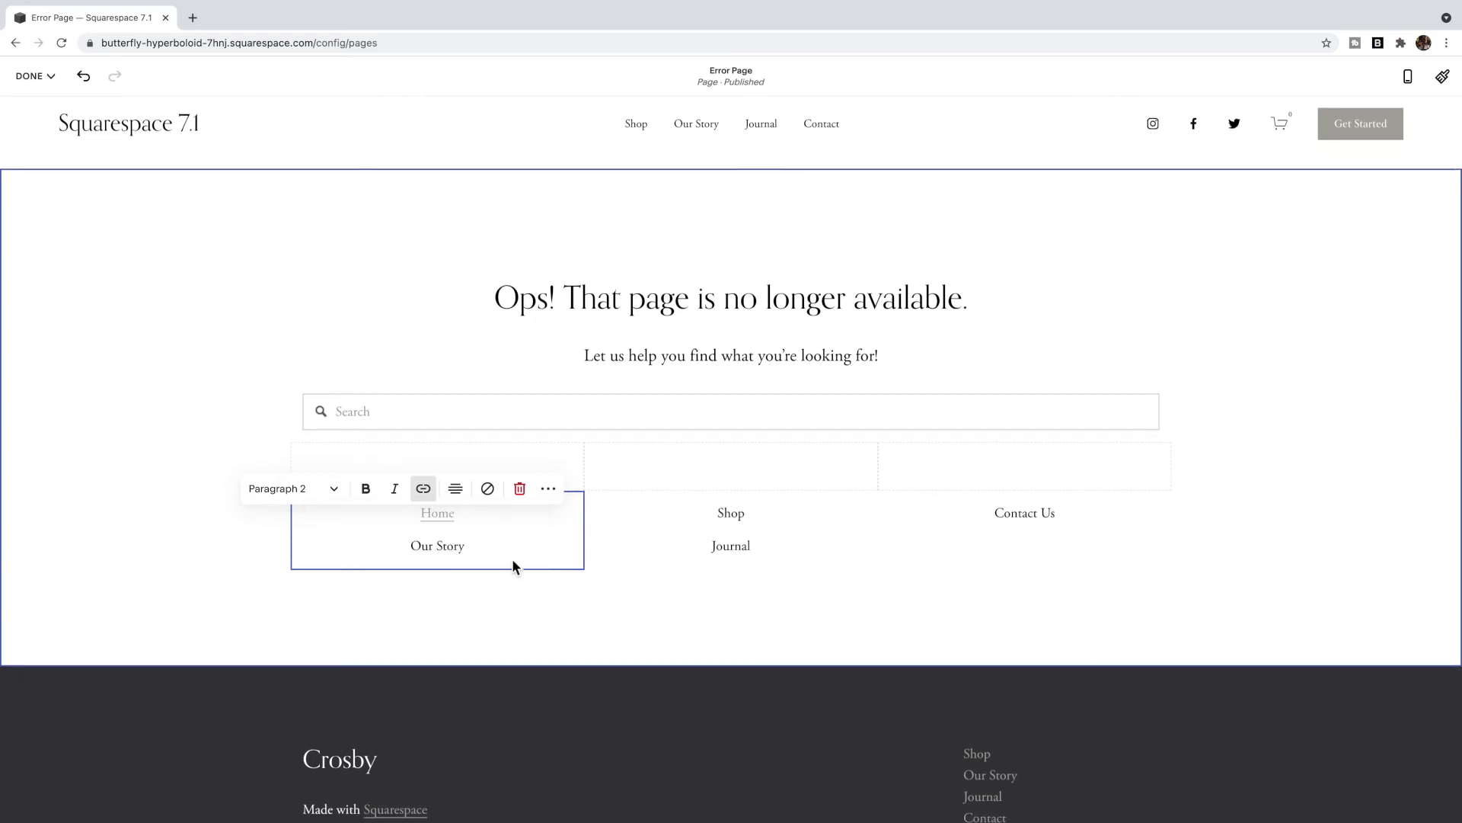
Link the Our Story text to the /our-story page
left_click_drag(464, 545, 395, 542)
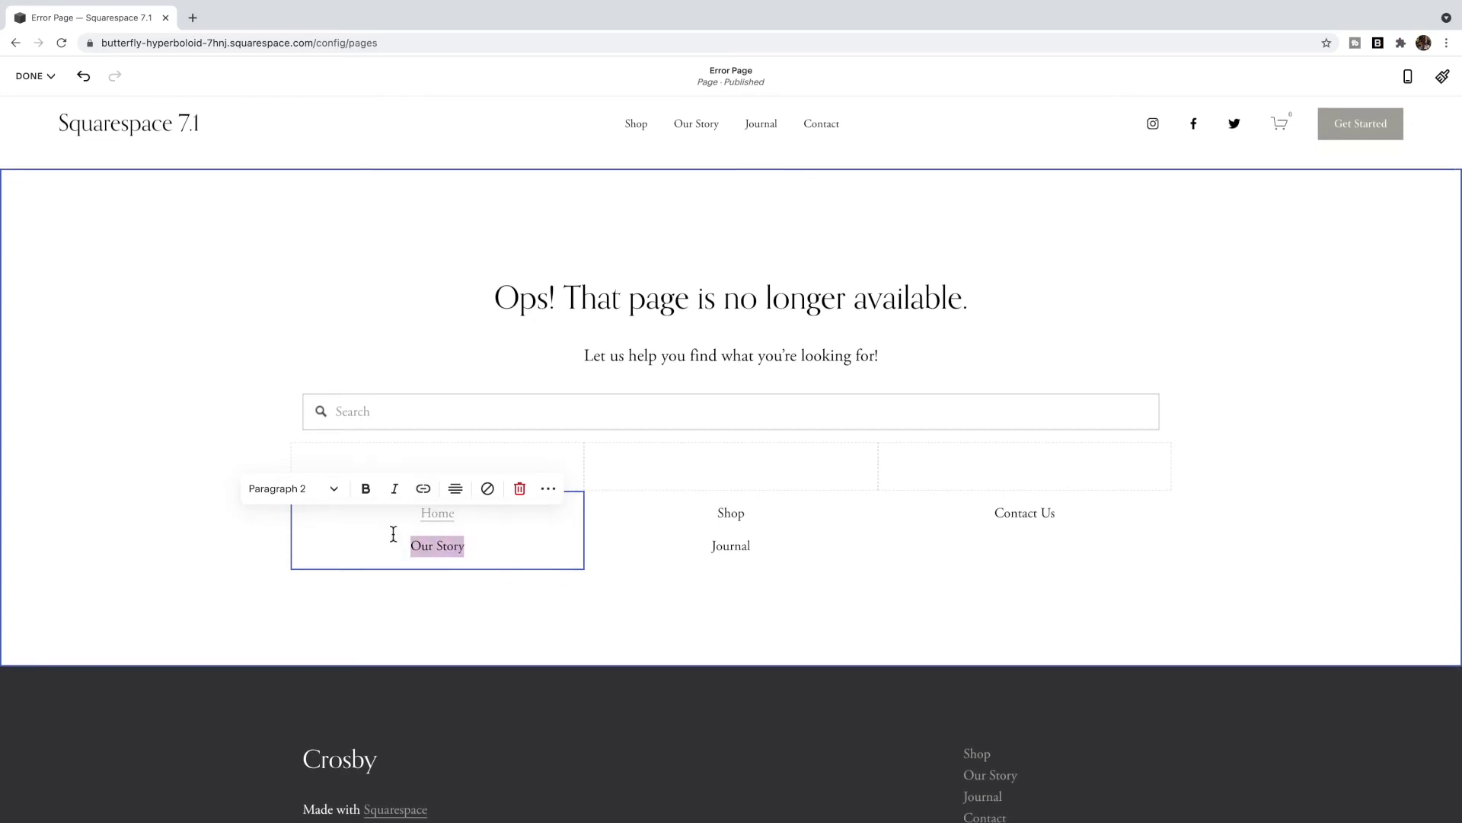
left_click(425, 495)
left_click(513, 556)
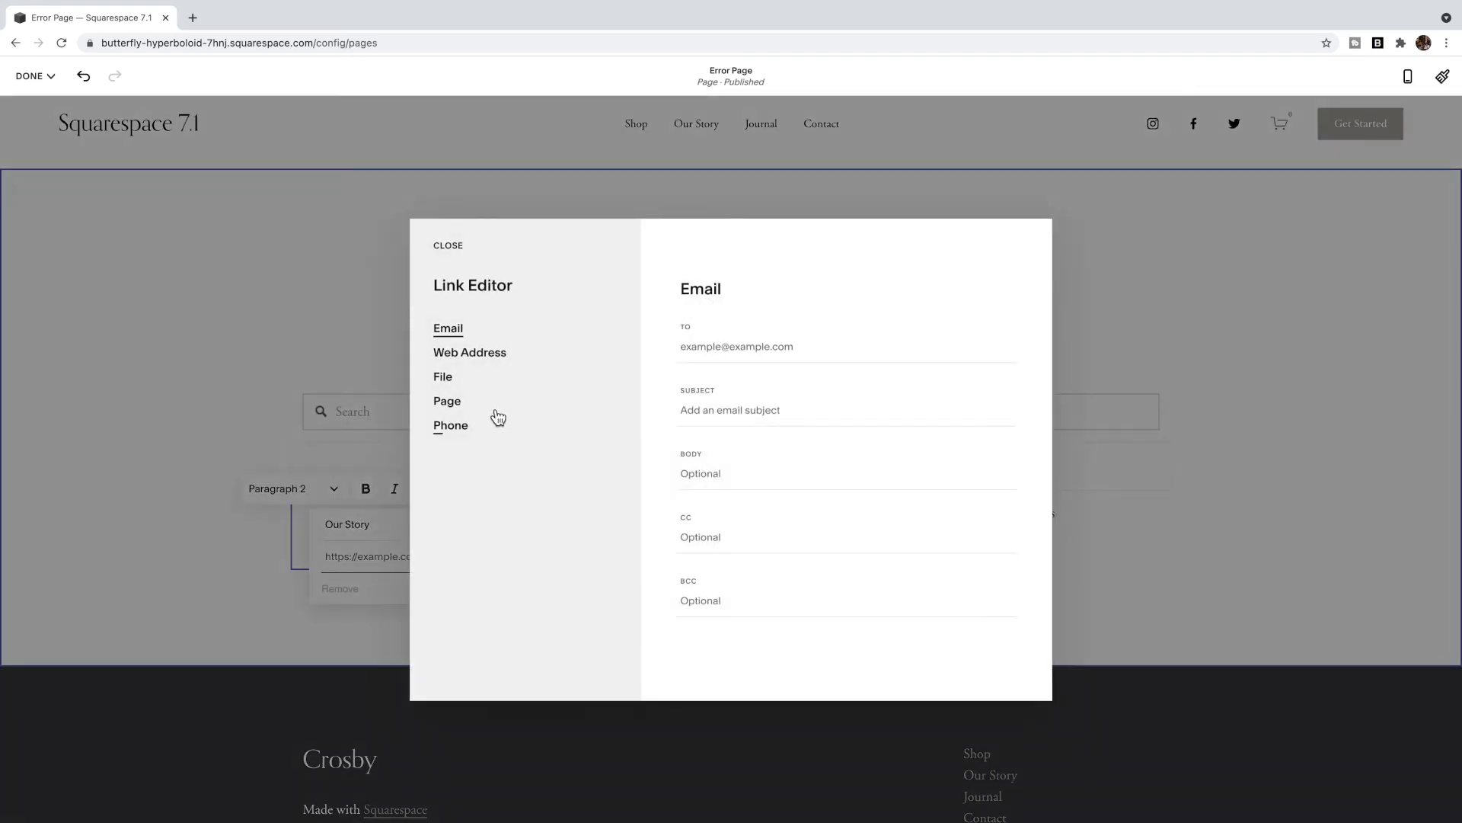
left_click(501, 404)
type("/our-")
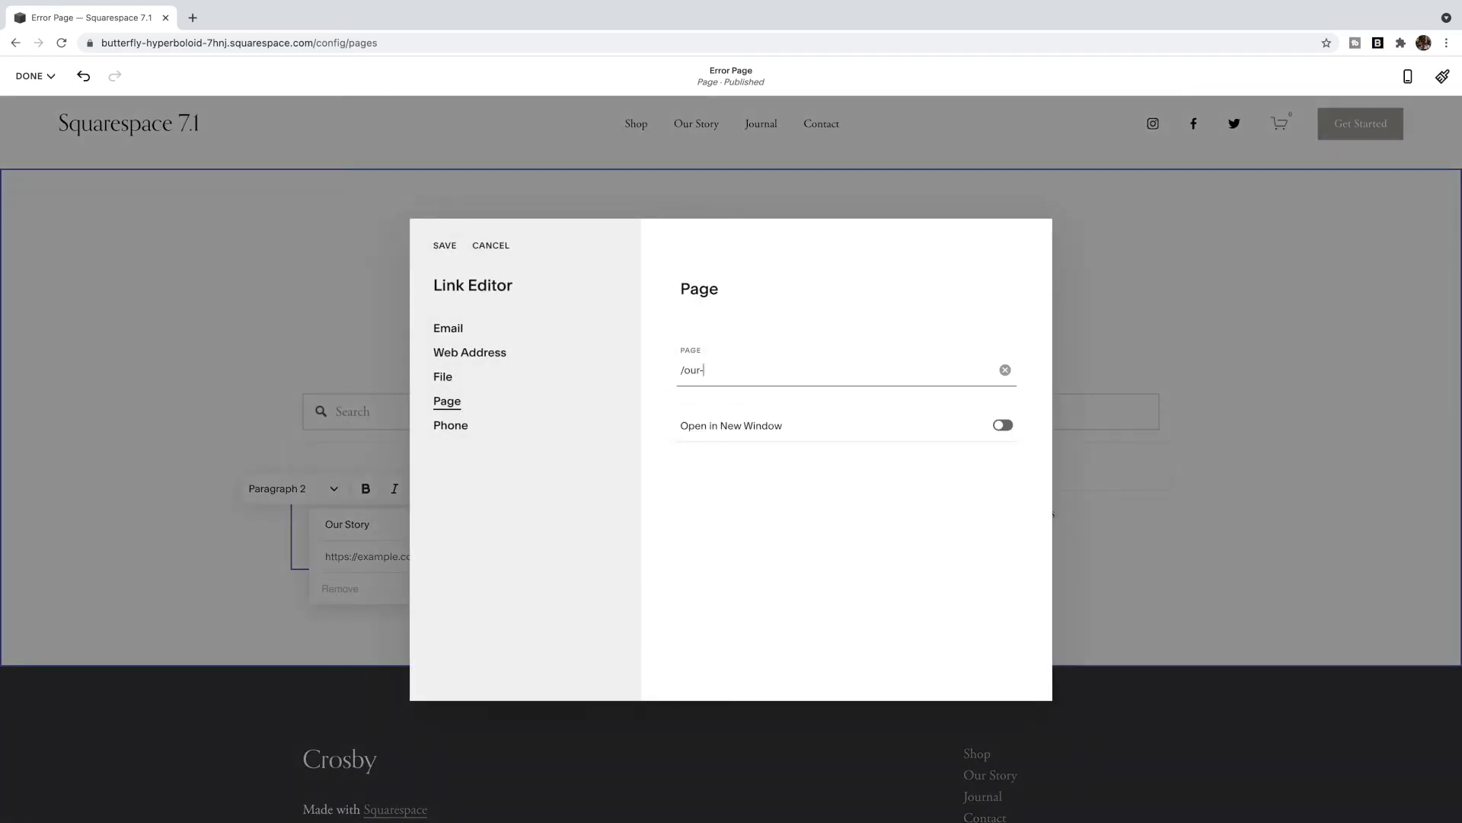
type("story")
left_click(447, 249)
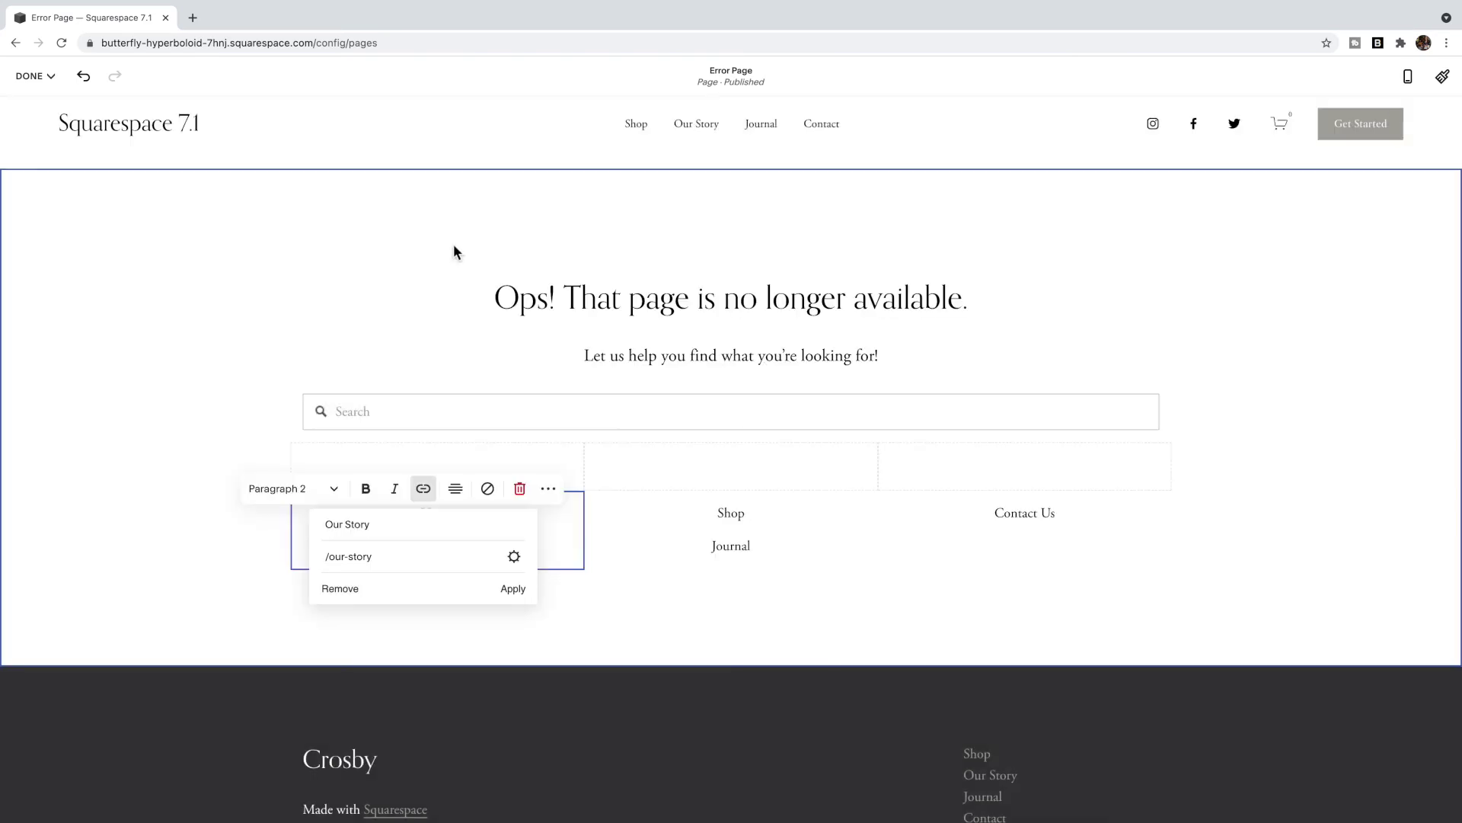
left_click(513, 588)
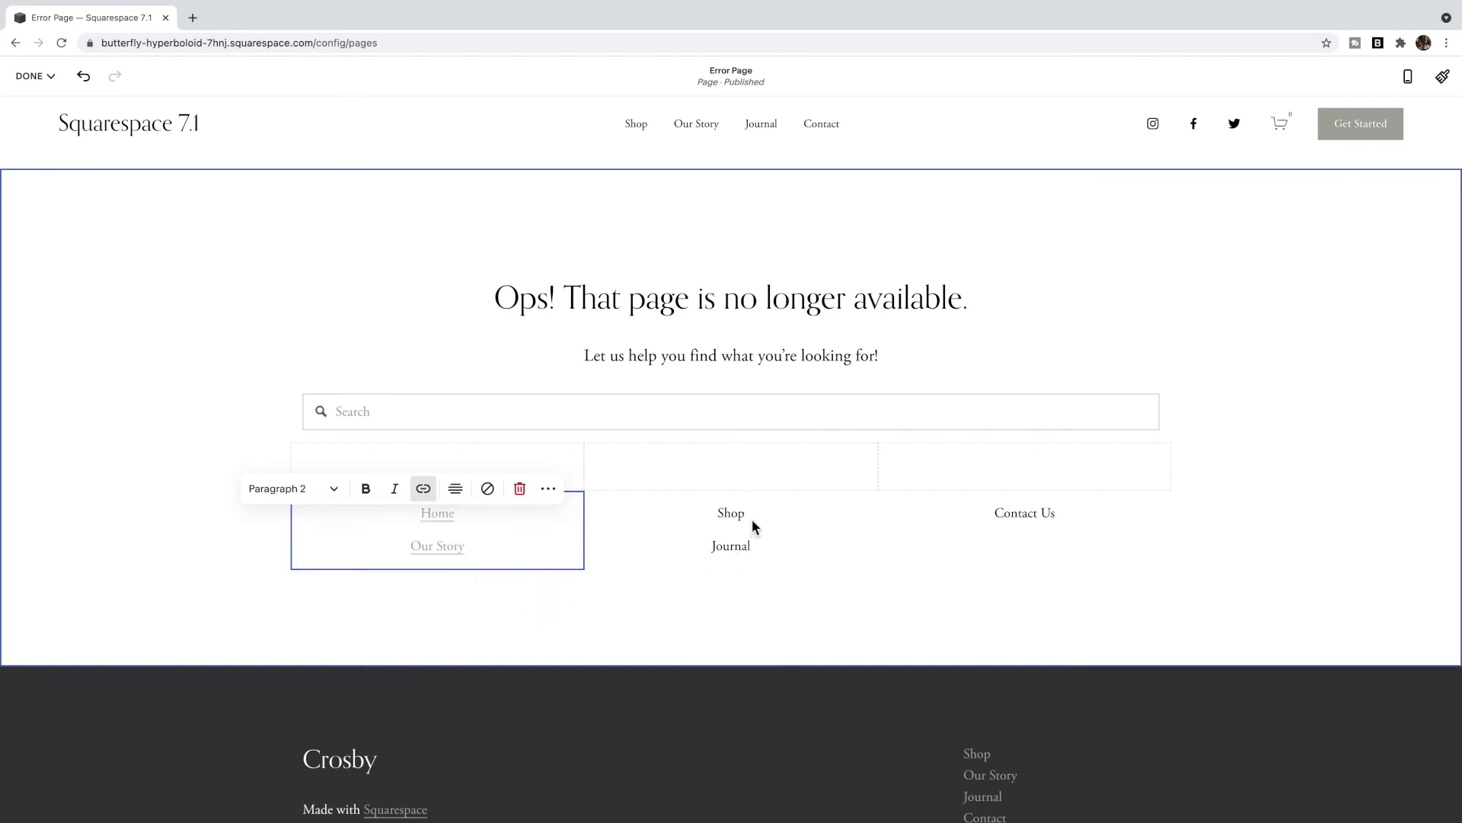
Link the Shop text to the /shop page
left_click_drag(752, 519, 693, 505)
left_click(716, 482)
left_click(809, 552)
left_click(454, 403)
left_click(738, 371)
left_click(737, 371)
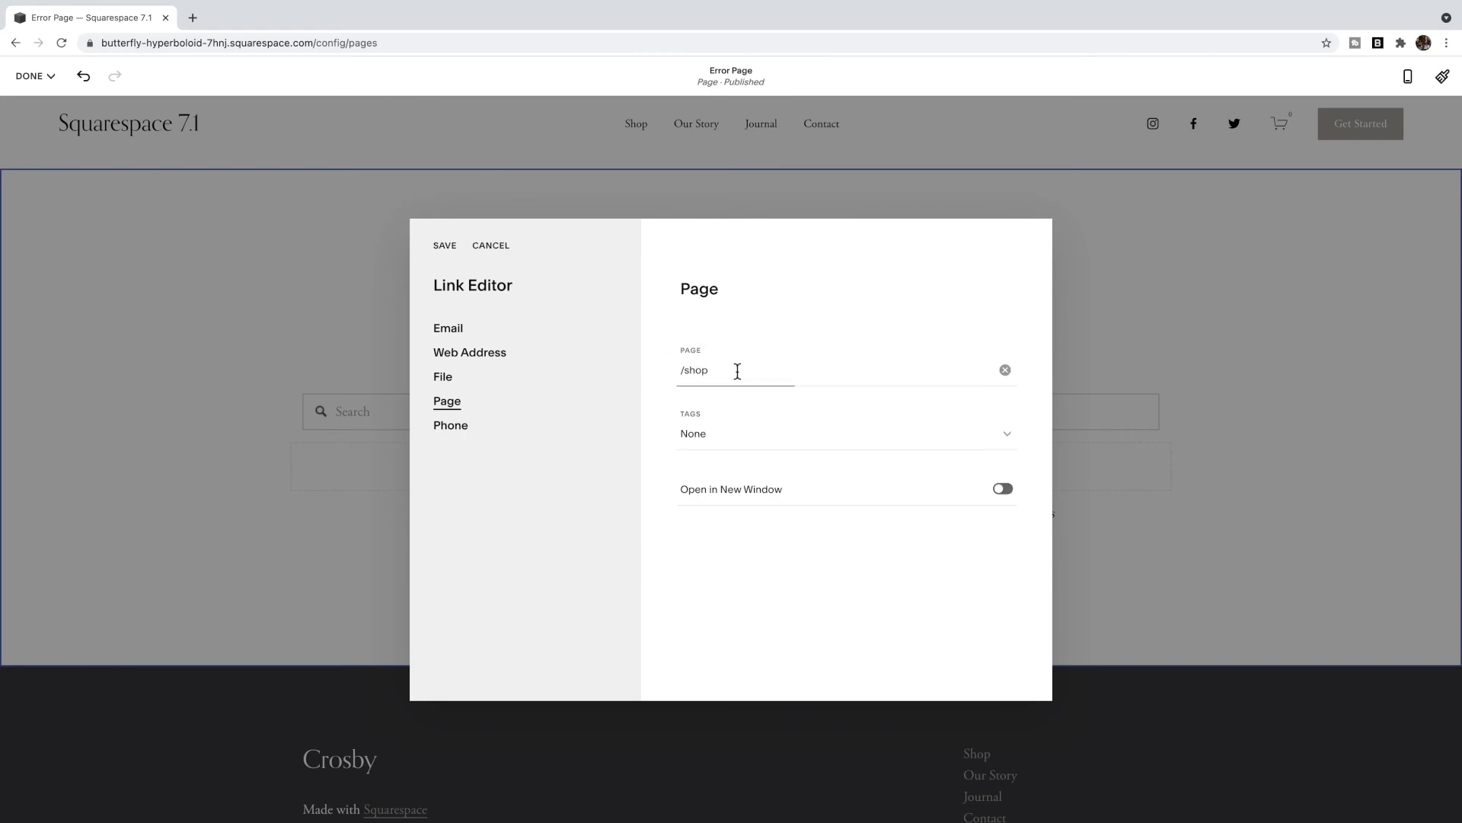
left_click(450, 248)
left_click(796, 591)
Link the Journal text to the Journal page
left_click_drag(767, 549, 712, 545)
left_click(716, 482)
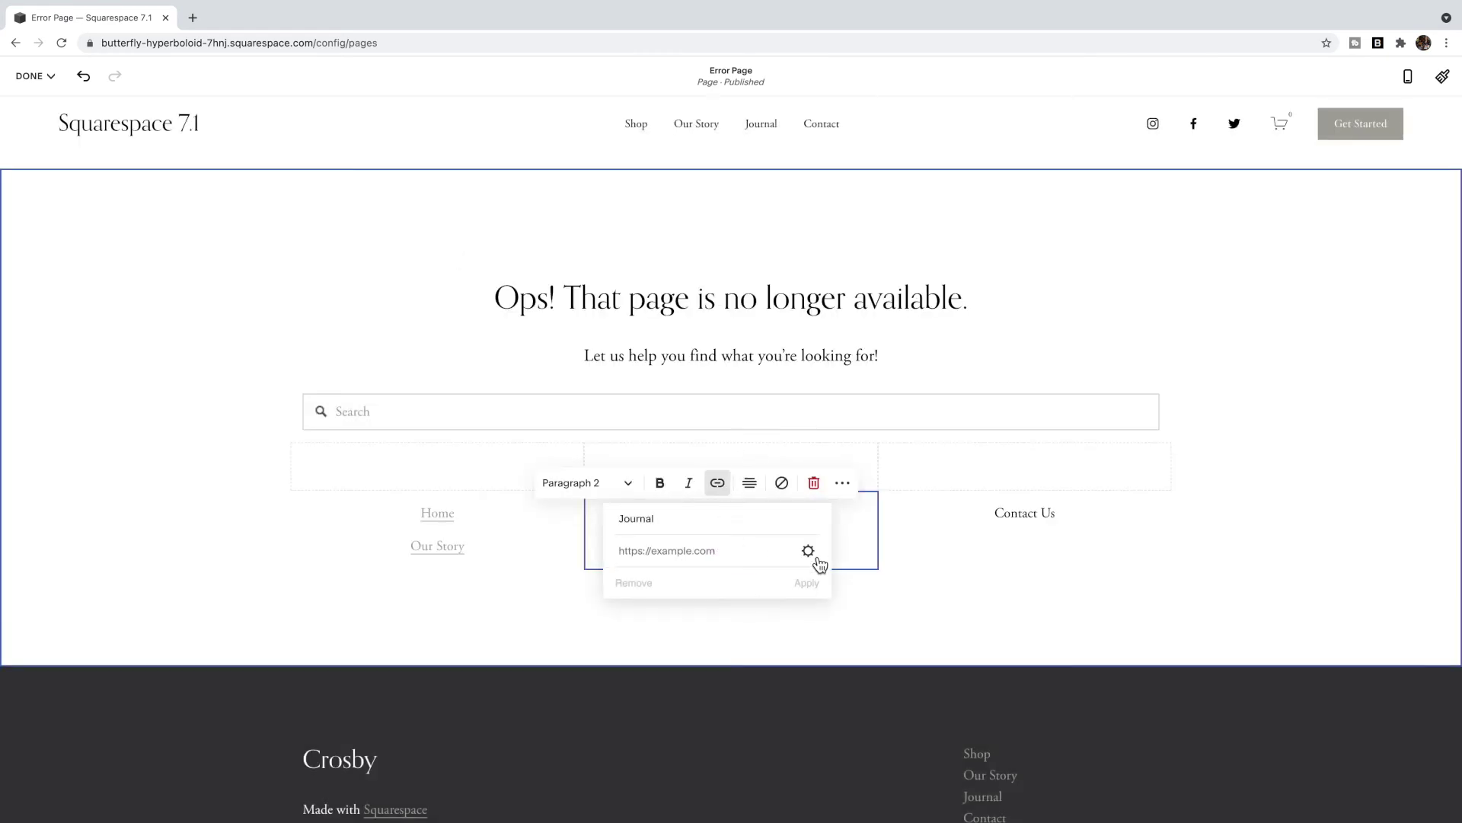
left_click(811, 551)
left_click(450, 401)
left_click(722, 369)
left_click(711, 410)
left_click(446, 245)
left_click(807, 588)
Link the Contact Us text to the /contact-us page
left_click_drag(1076, 515, 986, 513)
left_click(1012, 483)
left_click(1102, 552)
left_click(455, 401)
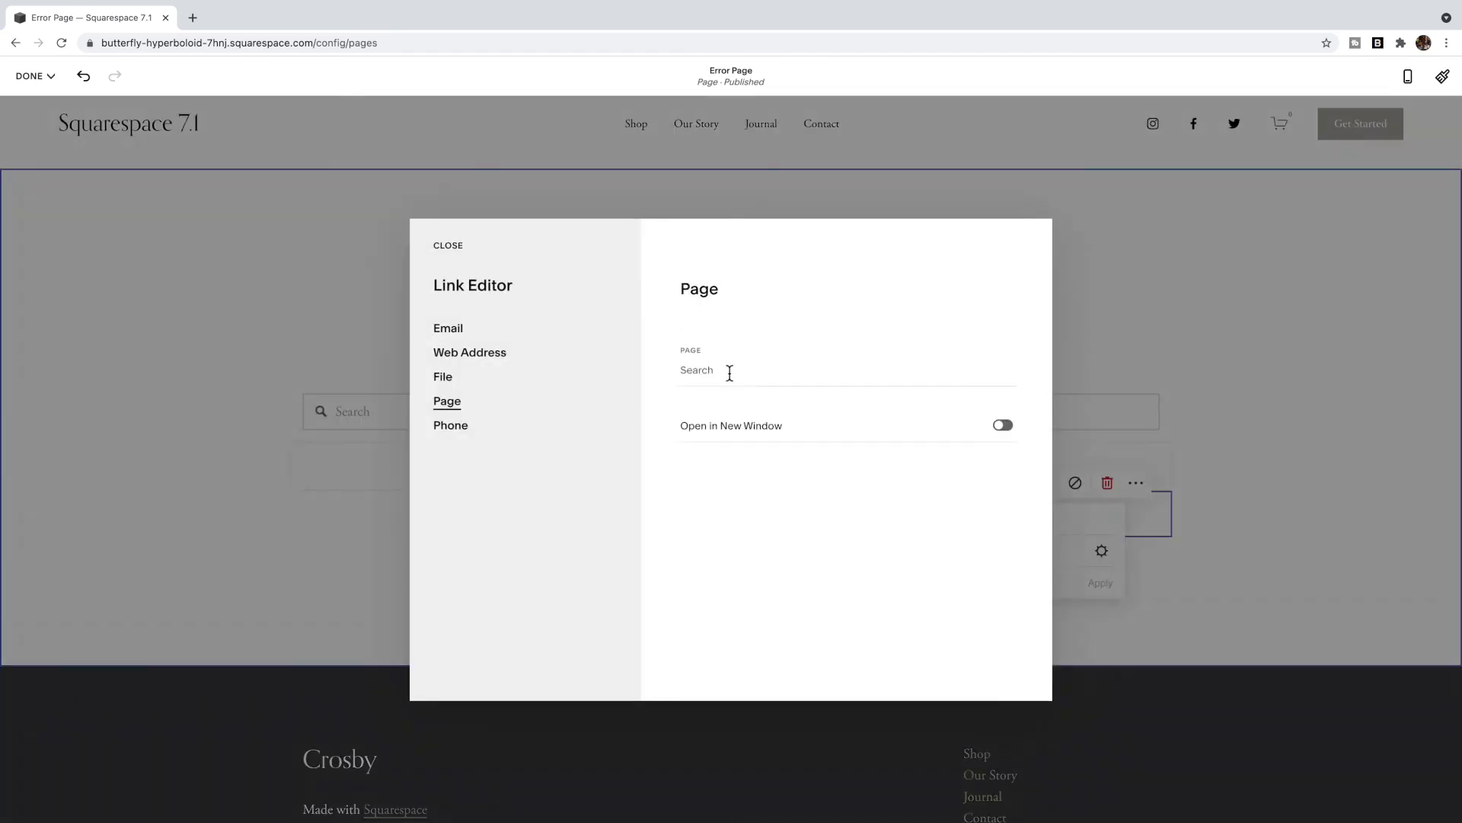
left_click(725, 369)
left_click(731, 375)
left_click(445, 245)
left_click(1100, 582)
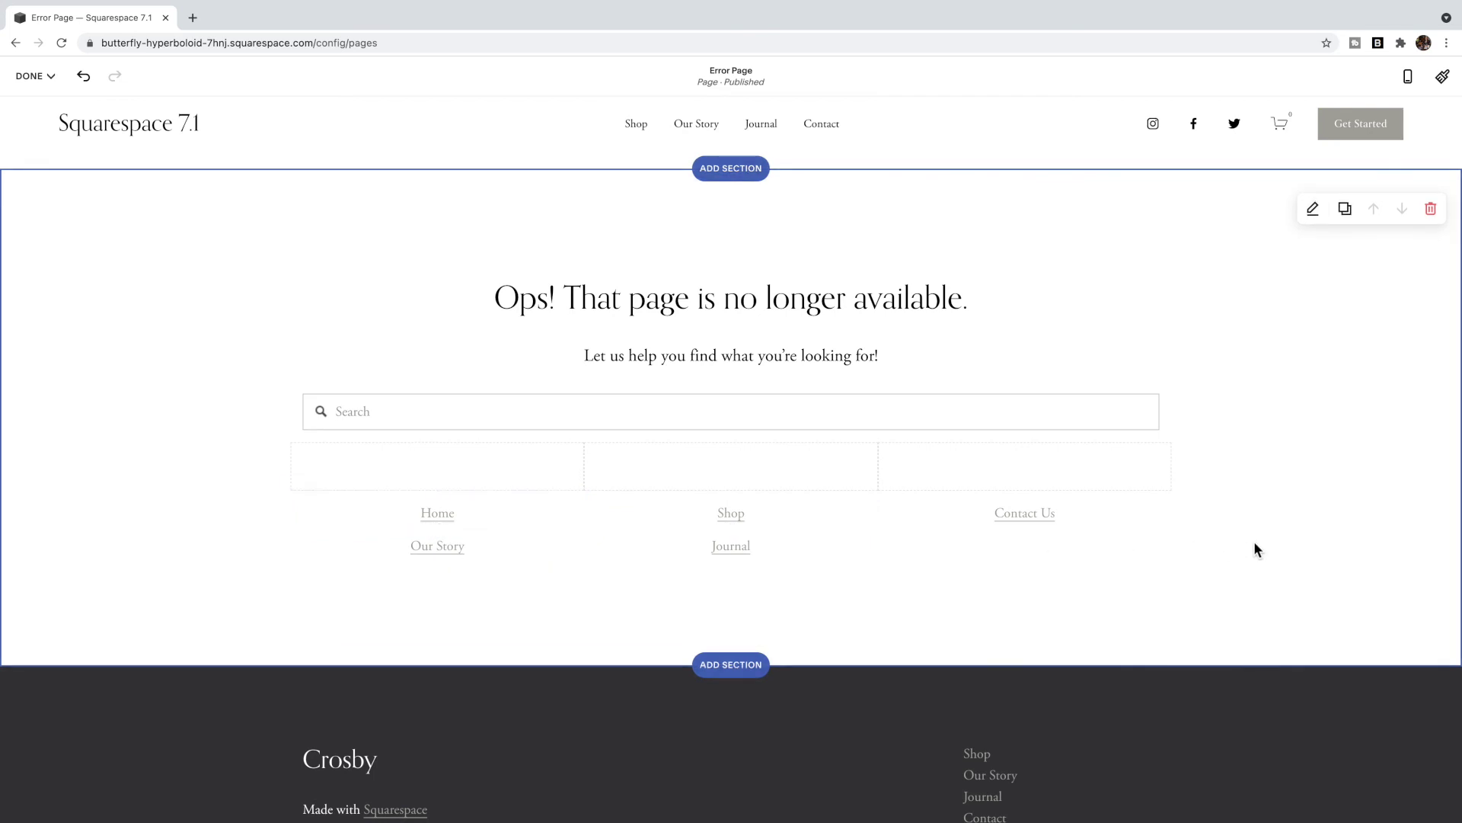
Save the page edits, then turn on Hide Page from Search Results in the Error Page's SEO settings
left_click(34, 76)
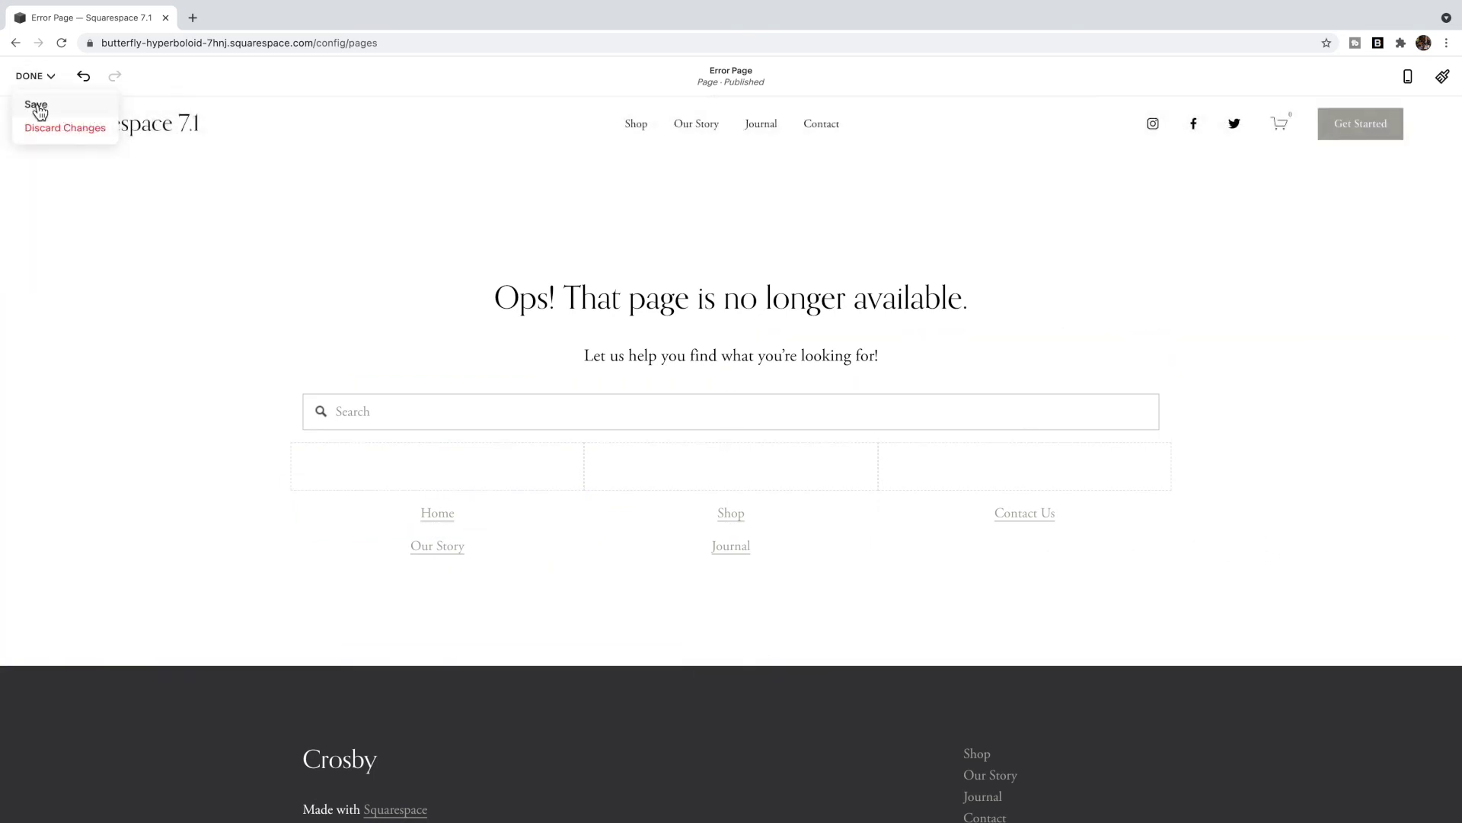
left_click(36, 105)
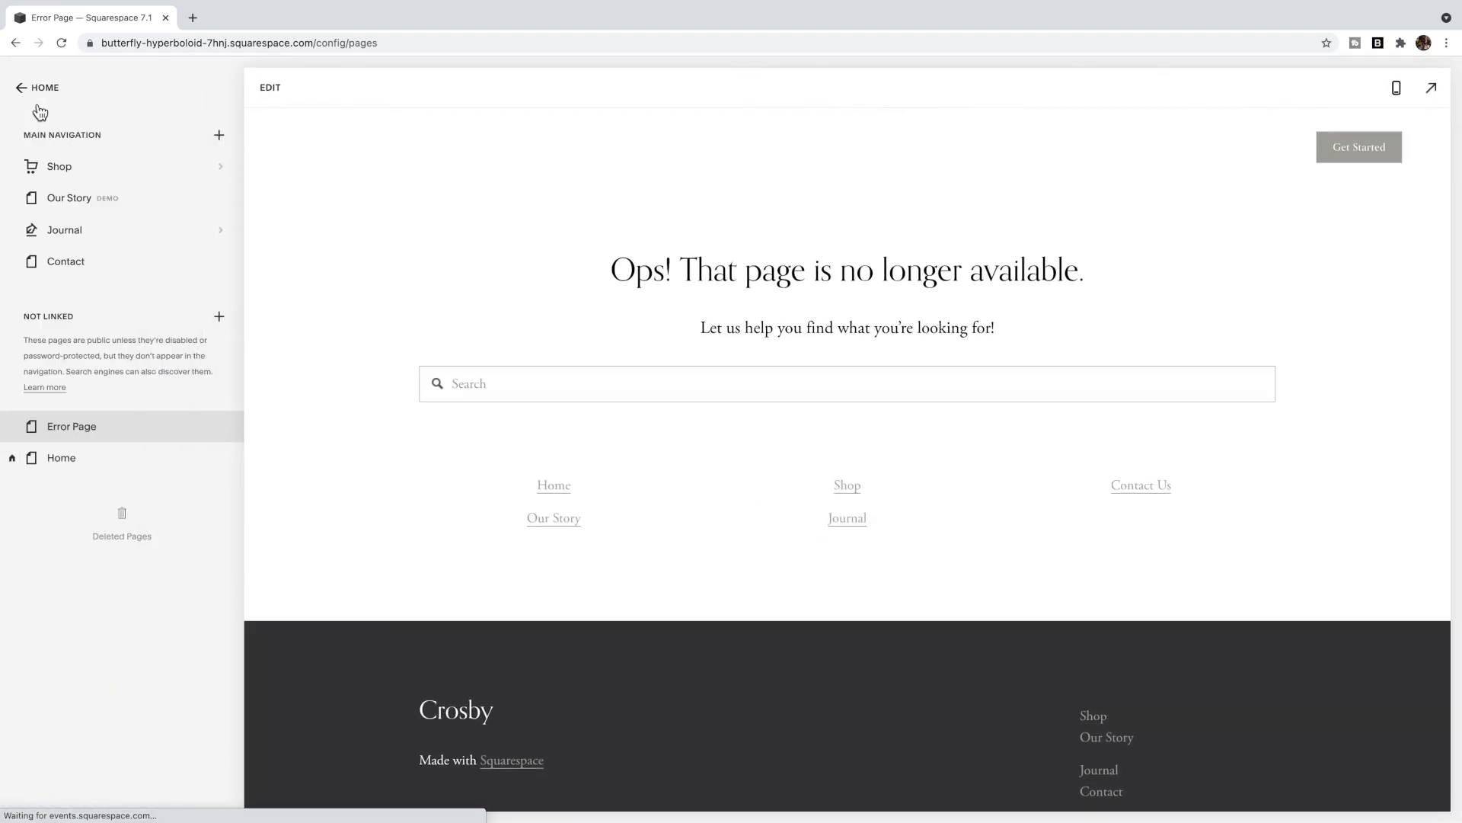
mouse_move(196, 428)
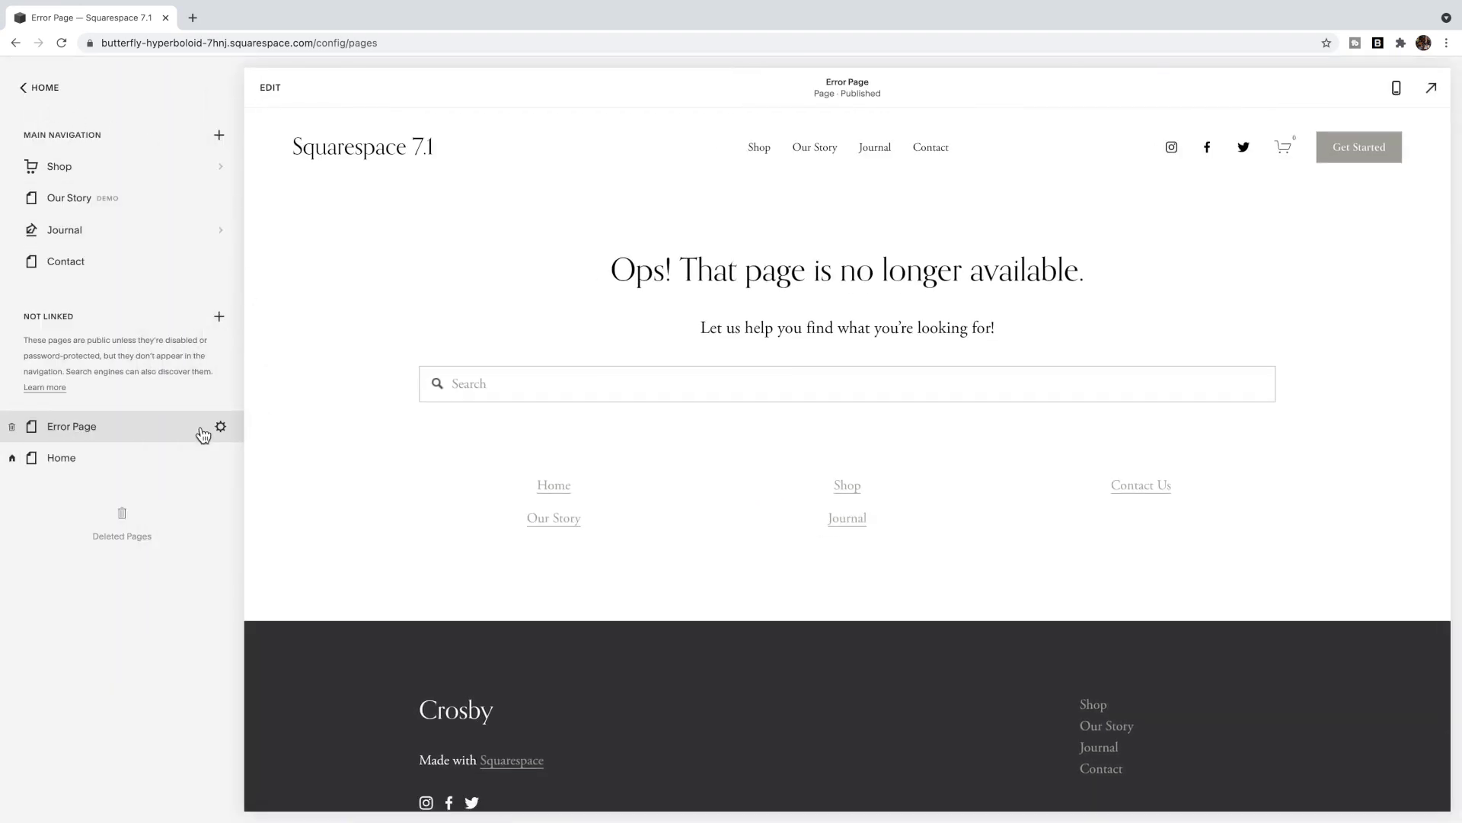
left_click(221, 428)
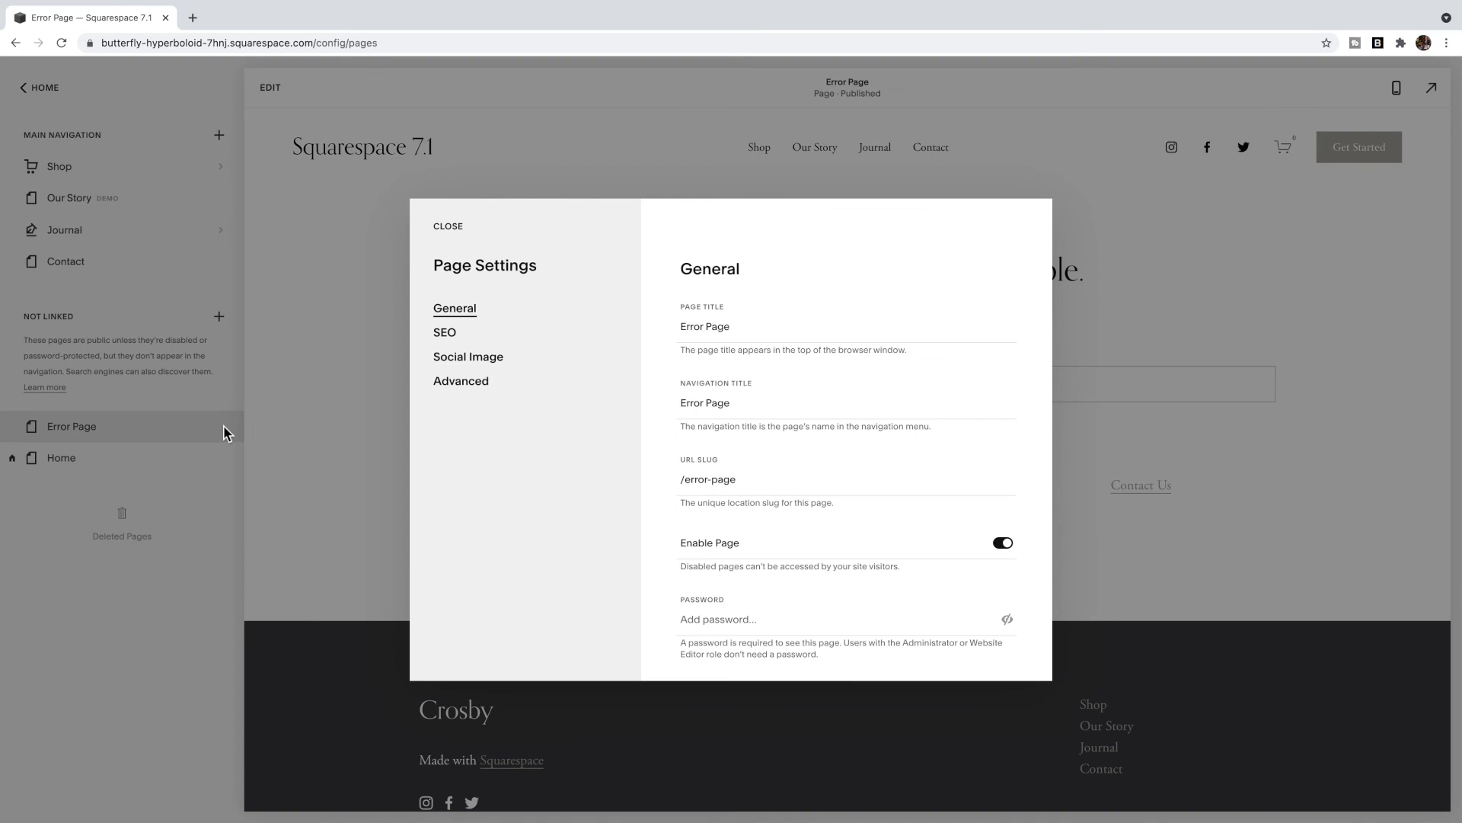
left_click(445, 332)
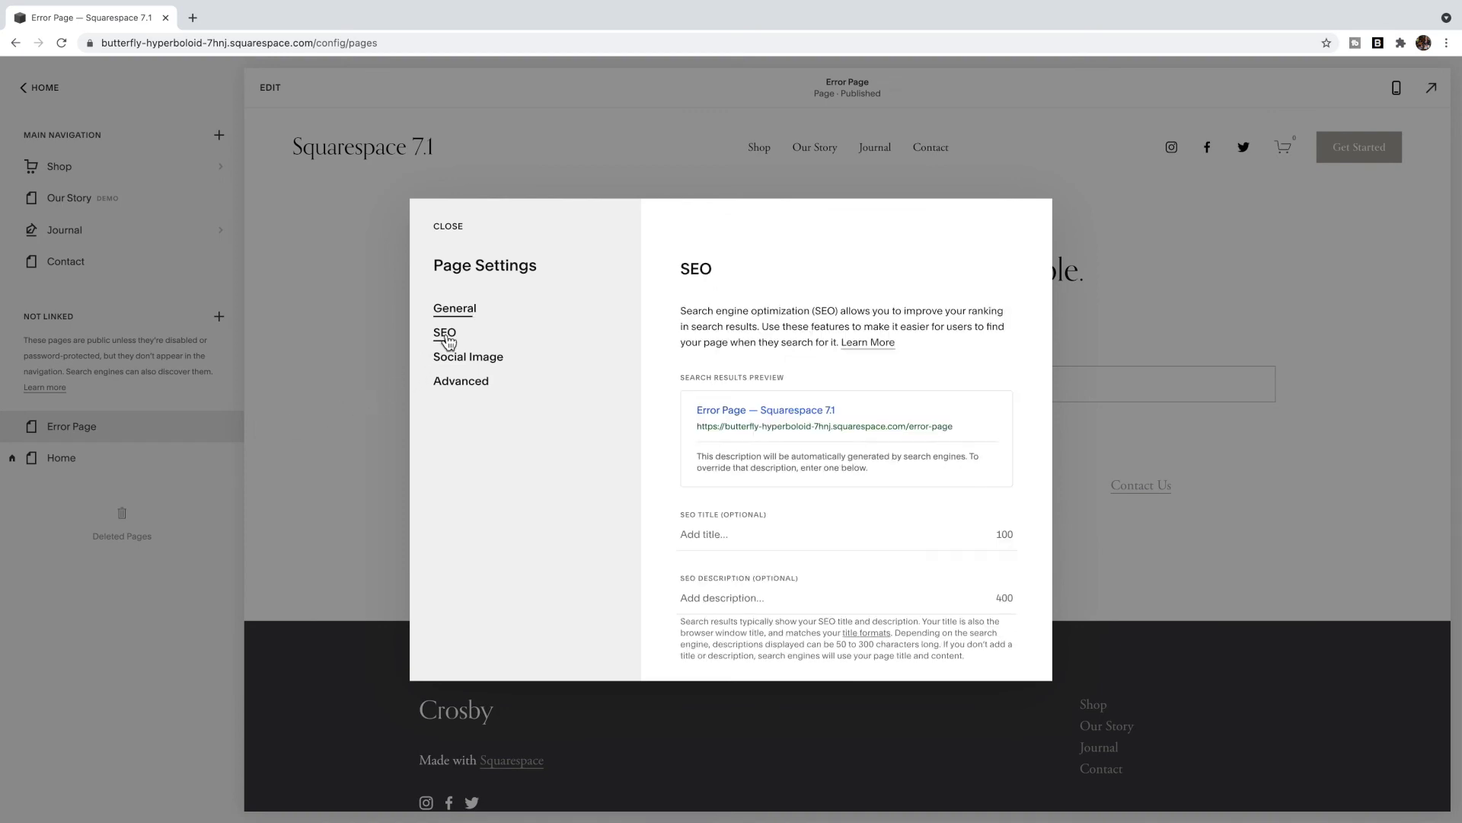
scroll(944, 539, "down", 1)
left_click(1006, 640)
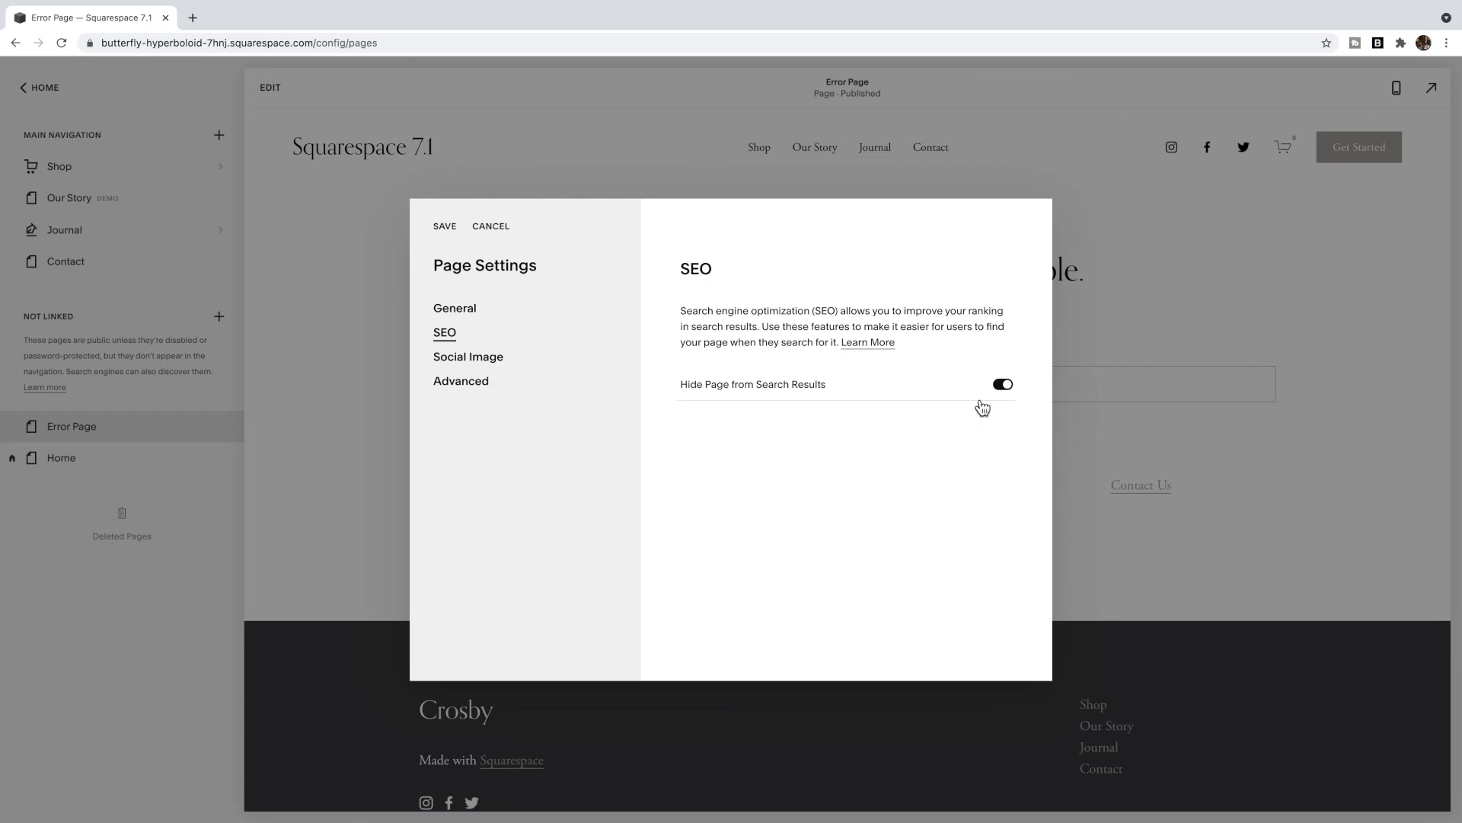
left_click(444, 226)
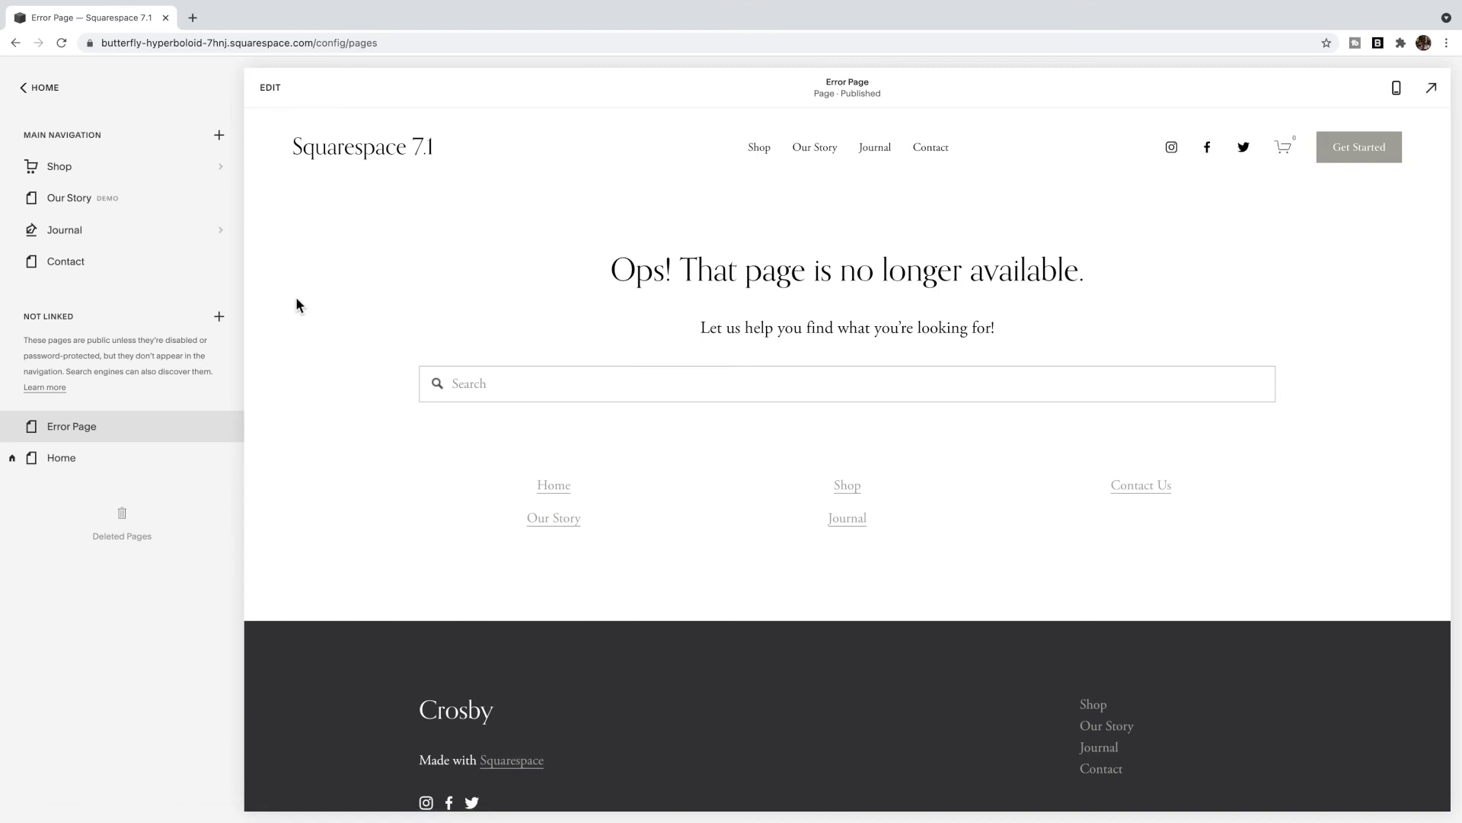
Under Design > 404 Page, replace System Default with the custom Error Page
left_click(43, 92)
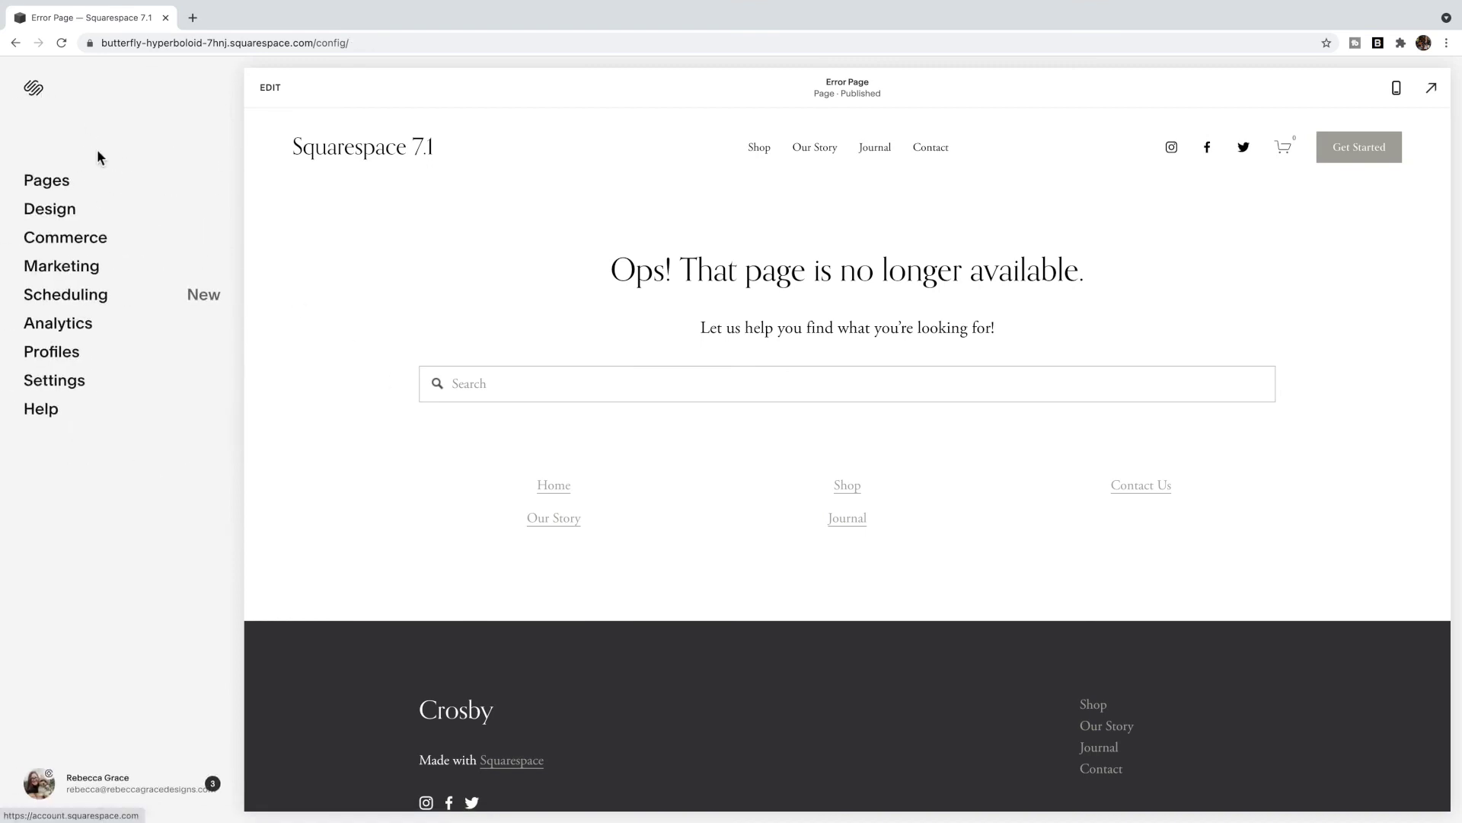
left_click(74, 222)
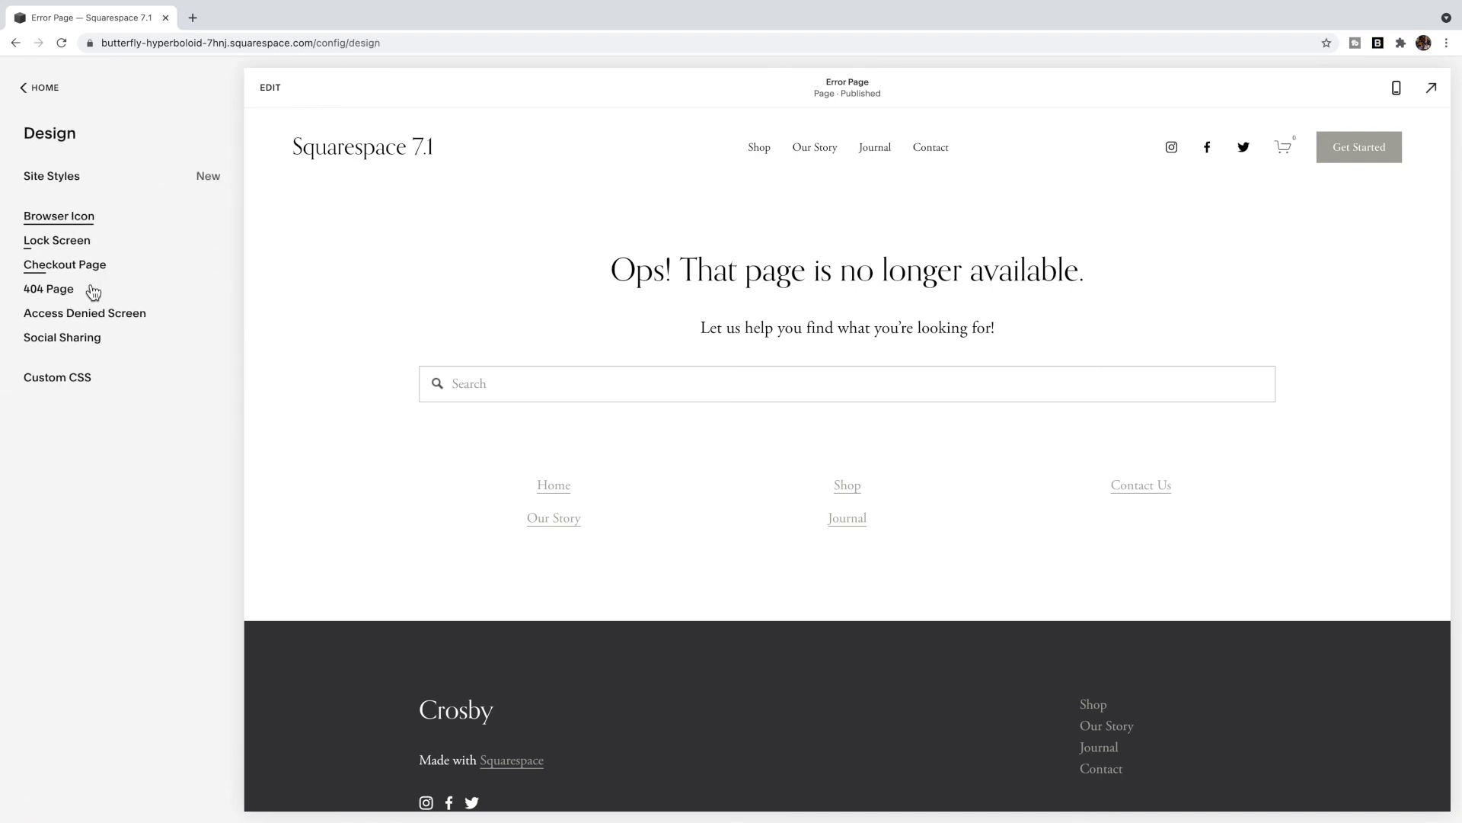
left_click(51, 294)
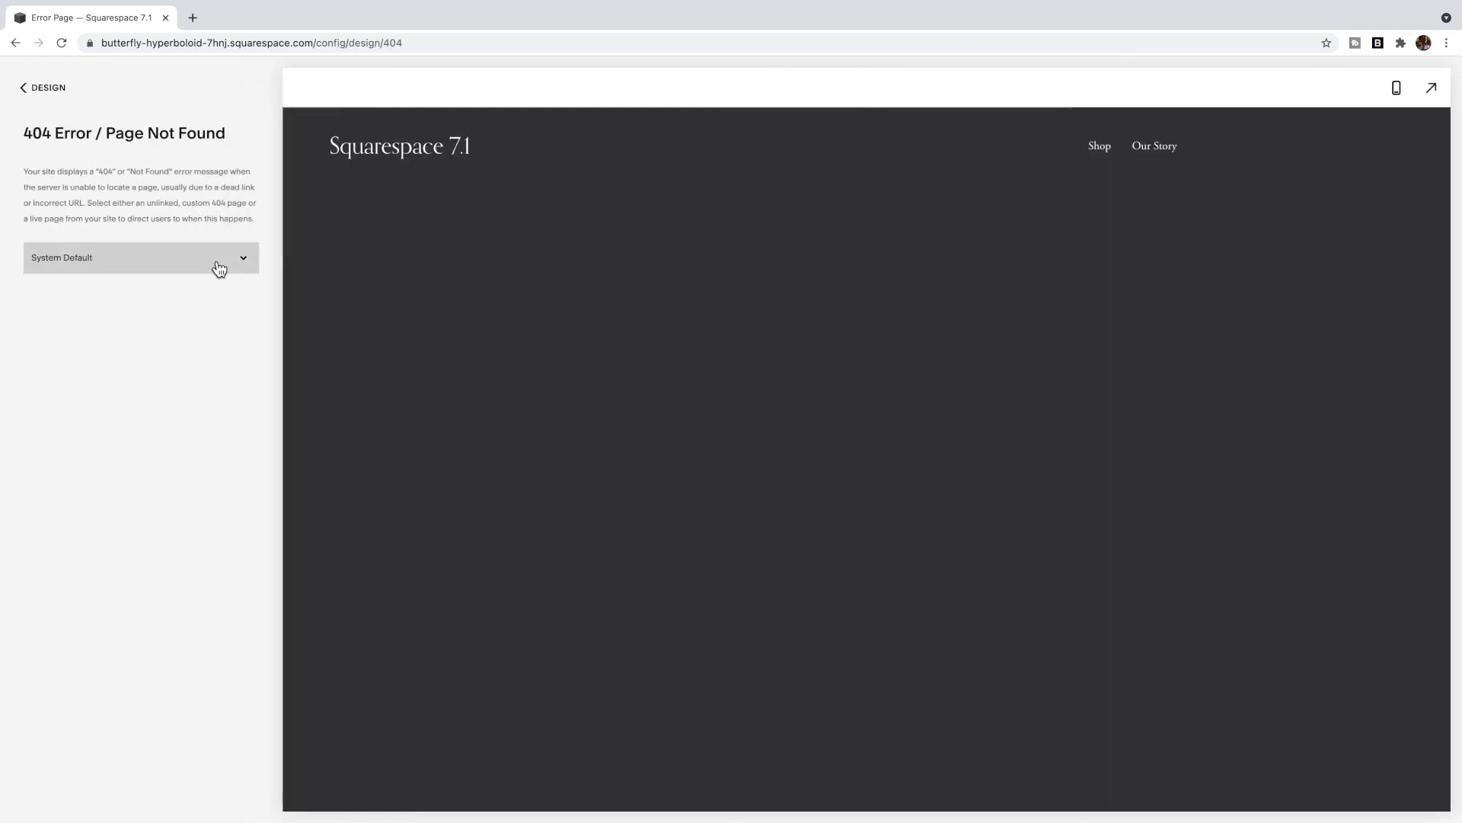
left_click(218, 268)
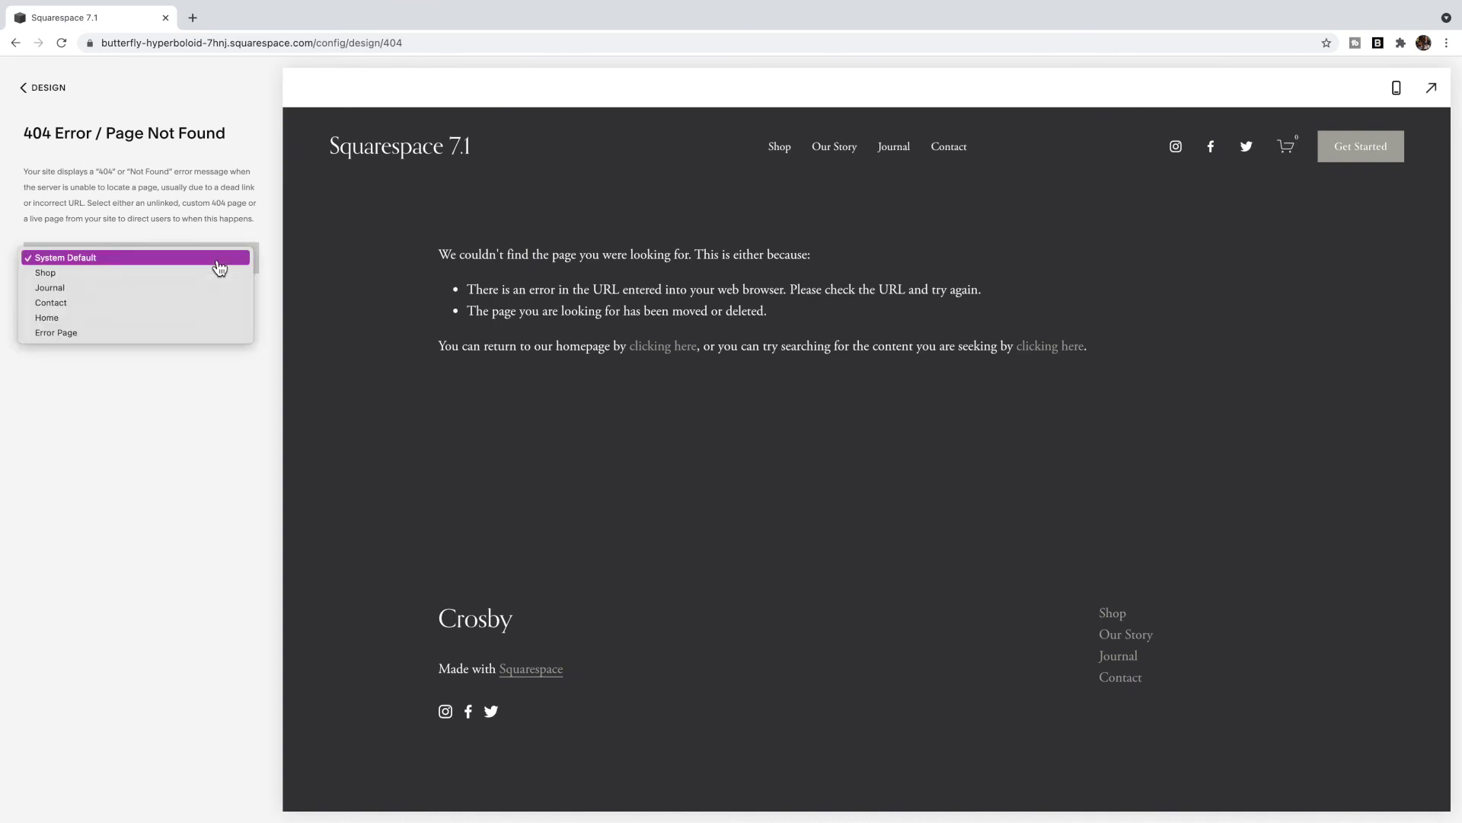
left_click(79, 335)
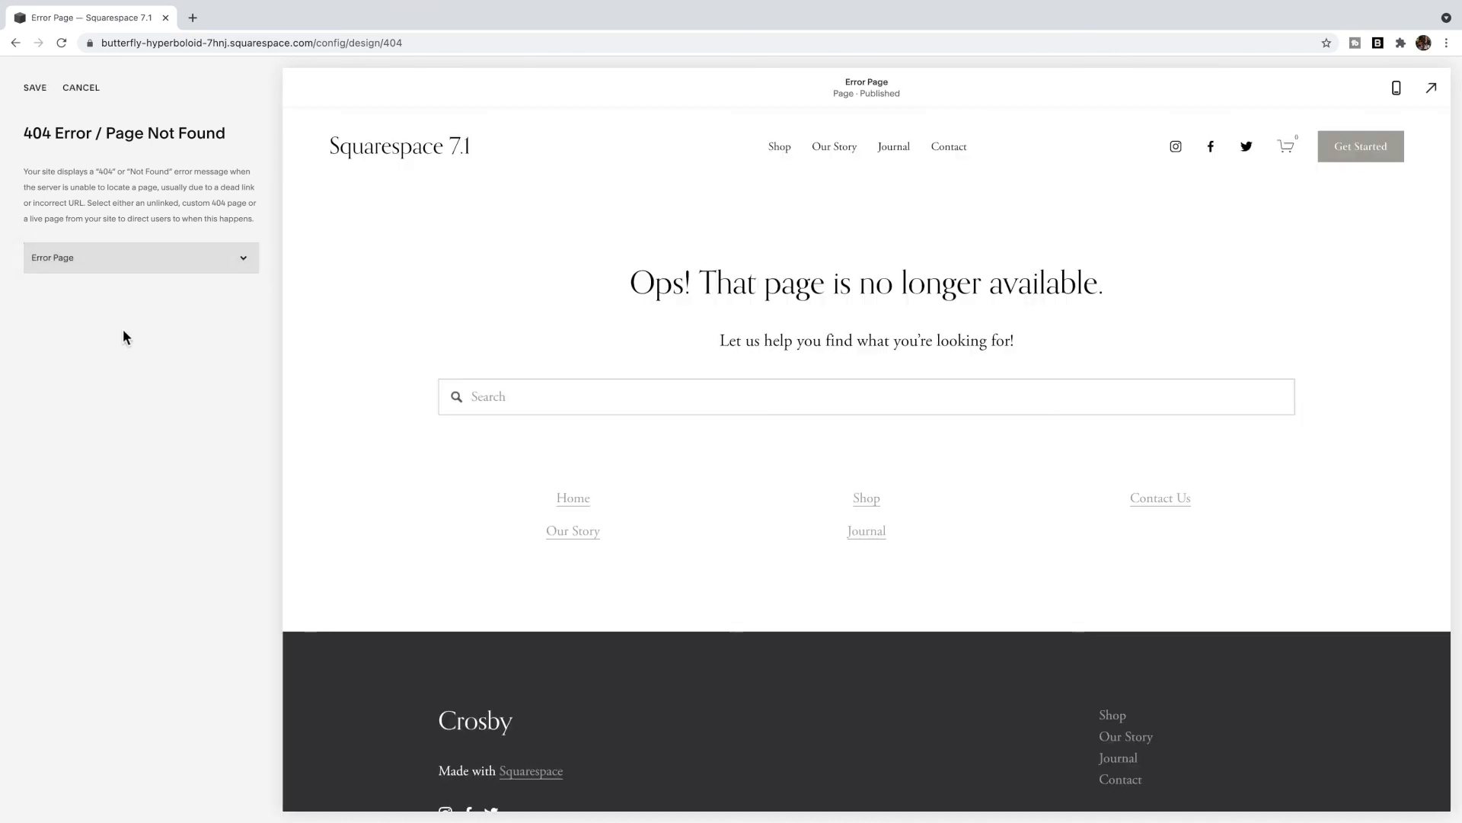